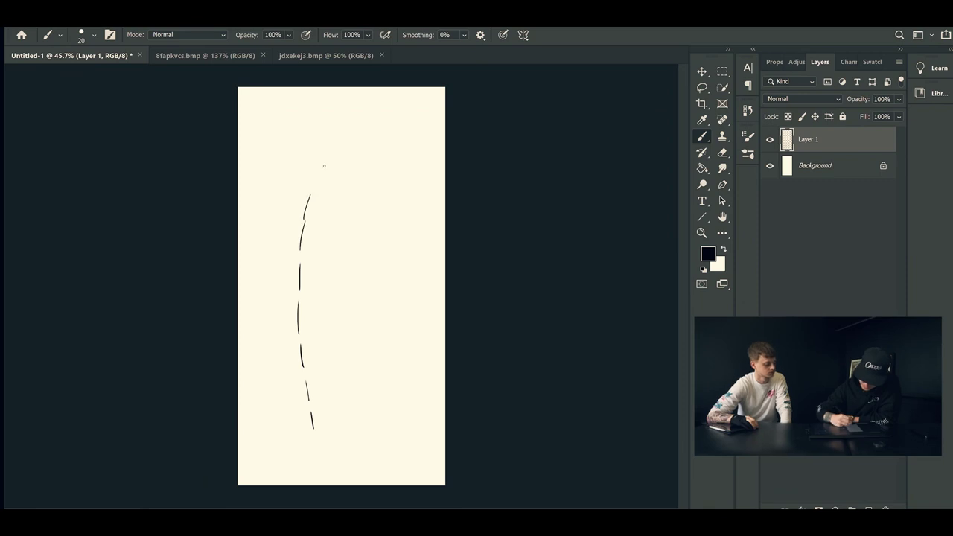
- Complete the dashed arm outline with a rounded shoulder, outer side and lower edge, plus the adjoining torso lines
left_click_drag(336, 162, 371, 150)
left_click_drag(321, 433, 338, 433)
left_click_drag(356, 432, 390, 428)
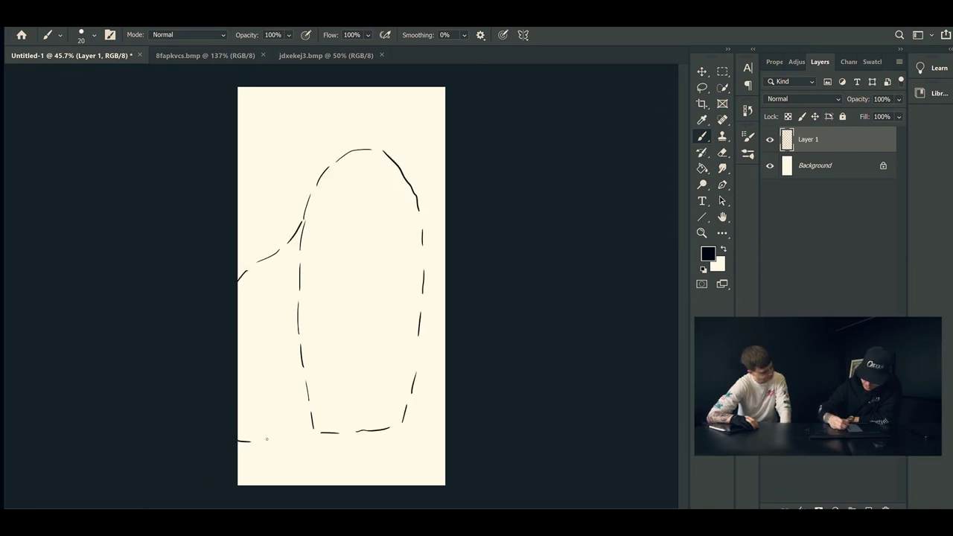
left_click_drag(261, 444, 280, 445)
left_click_drag(280, 446, 314, 443)
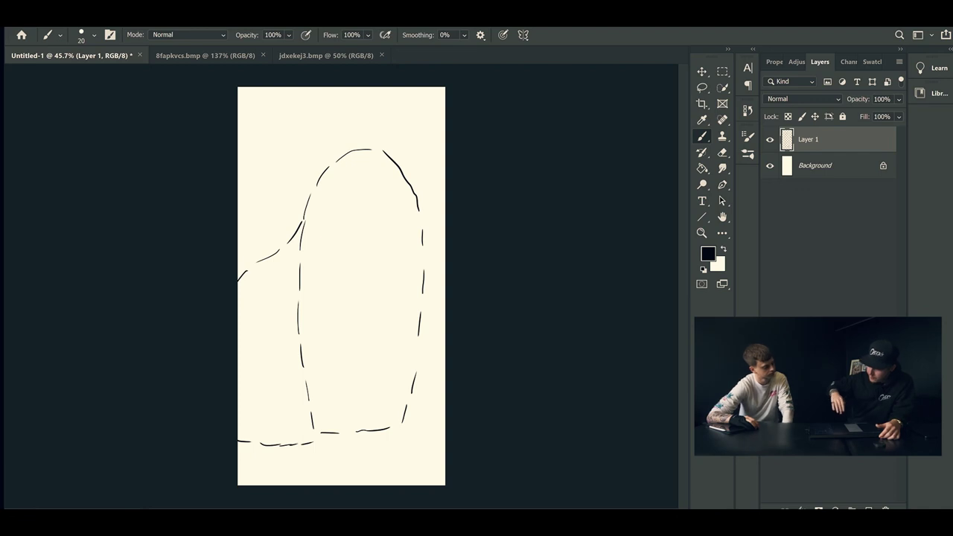
- Sketch a dashed S-shaped line running diagonally across the inside of the arm outline to divide it in two
left_click_drag(324, 364, 324, 381)
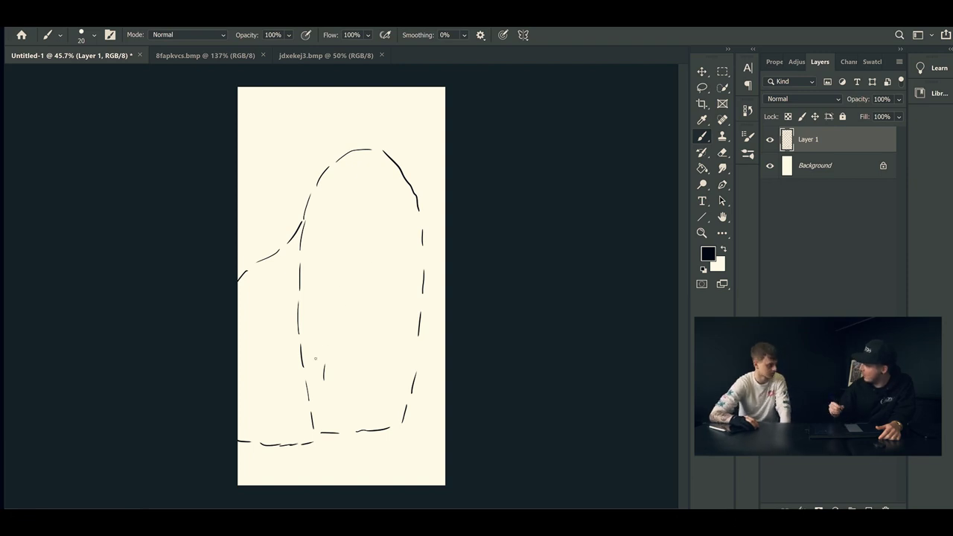
left_click_drag(318, 361, 323, 343)
left_click_drag(333, 328, 379, 284)
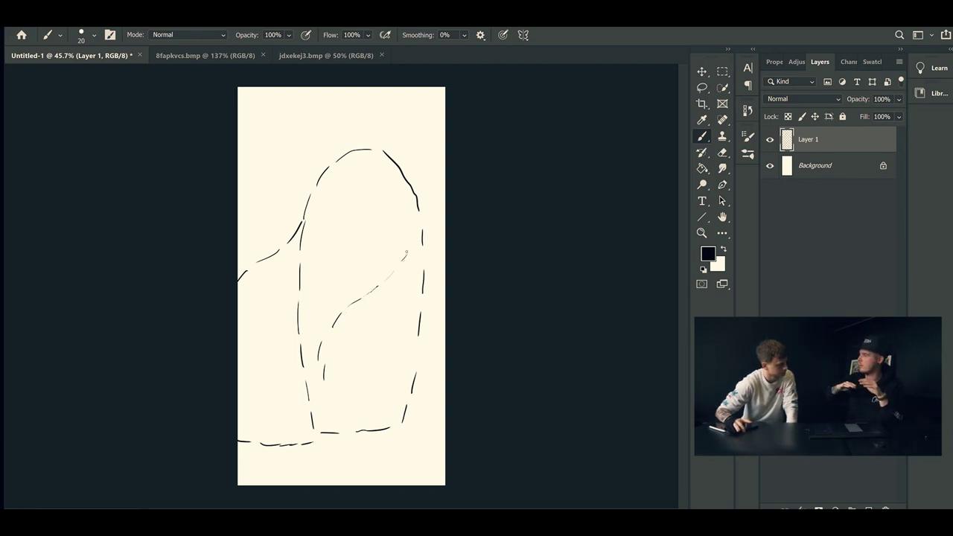
left_click_drag(405, 256, 413, 241)
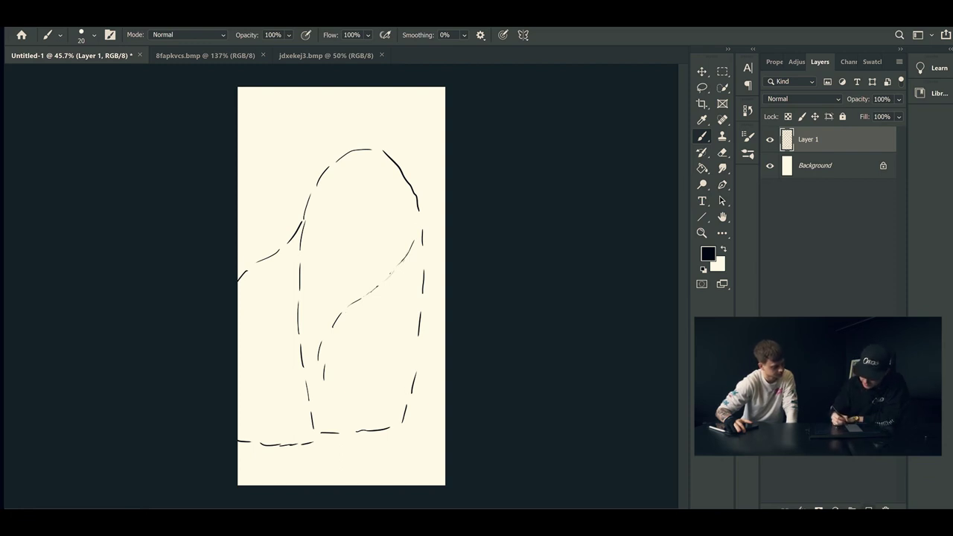
- Add a new layer above Layer 1, slightly enlarge and shift the Layer 1 outline, and make Layer 2 active for brushing
left_click(867, 509)
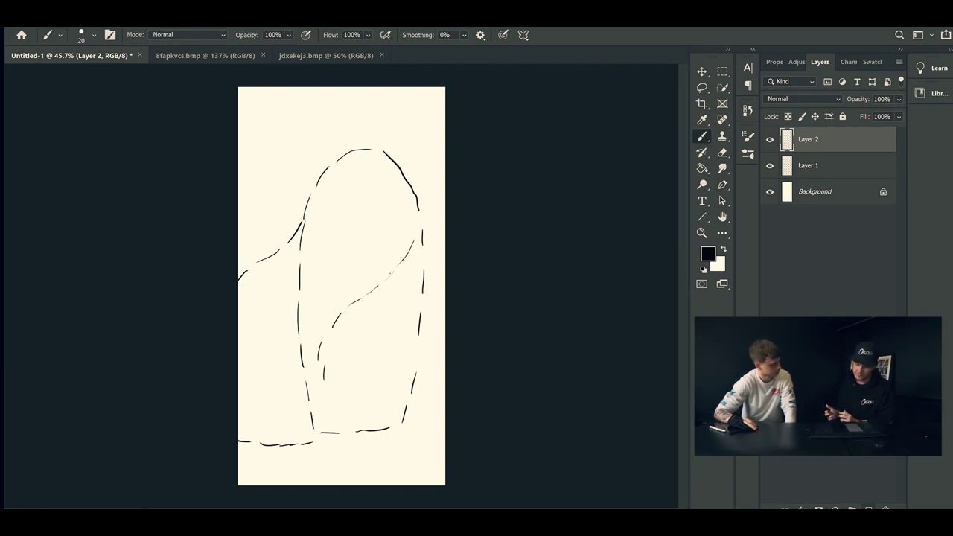
key("v")
left_click(849, 163)
left_click_drag(425, 147, 444, 121)
left_click_drag(422, 172, 398, 181)
left_click(834, 140)
key("b")
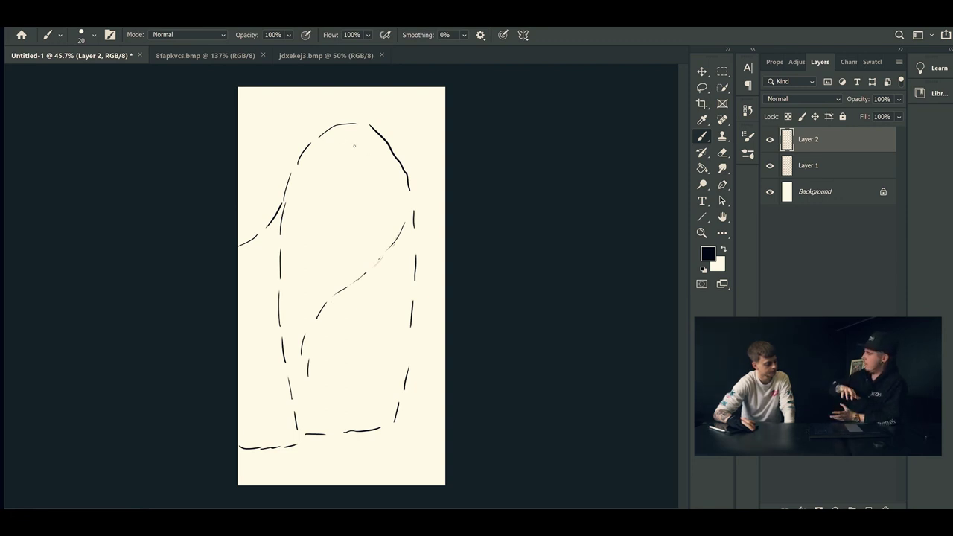
- Brush a rough oval inside the upper half of the arm outline, above the diagonal dividing line
mouse_move(364, 132)
left_mouse_down()
mouse_move(332, 140)
mouse_move(307, 170)
left_mouse_up()
left_click_drag(301, 183, 294, 216)
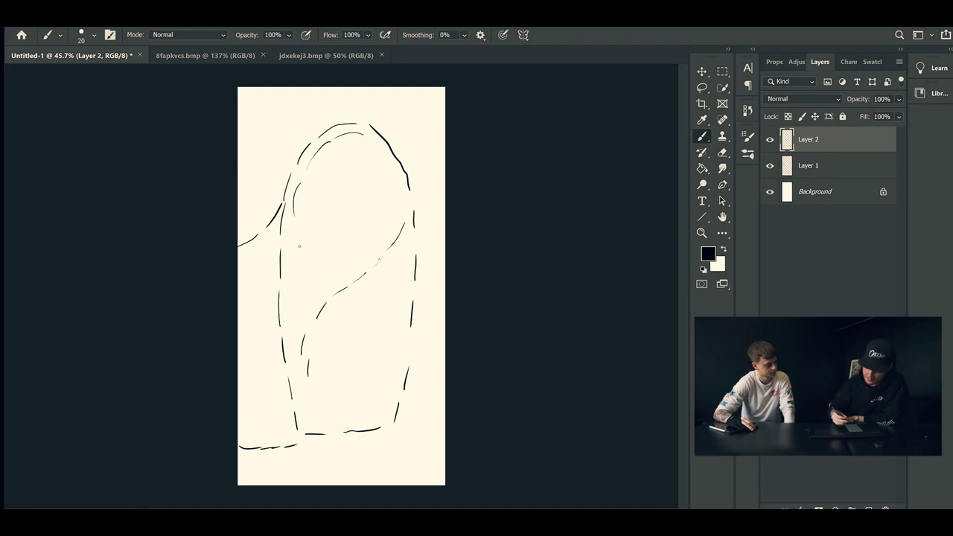
left_click_drag(300, 253, 347, 280)
left_click_drag(403, 222, 384, 251)
left_click_drag(368, 135, 386, 155)
left_click_drag(396, 191, 384, 245)
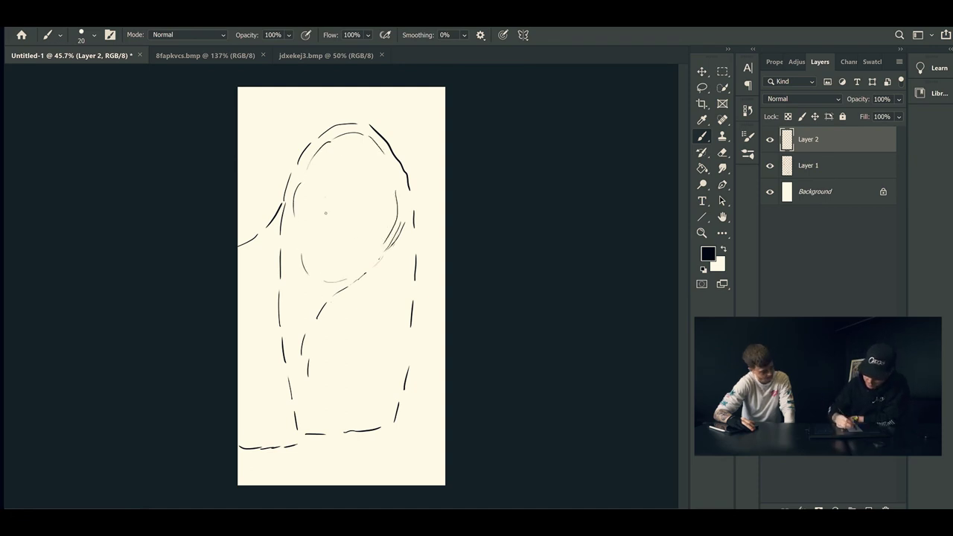
- Handwrite the label "Portrait" inside the upper oval
left_click_drag(325, 213, 376, 201)
left_click_drag(380, 182, 382, 199)
left_click_drag(377, 189, 387, 186)
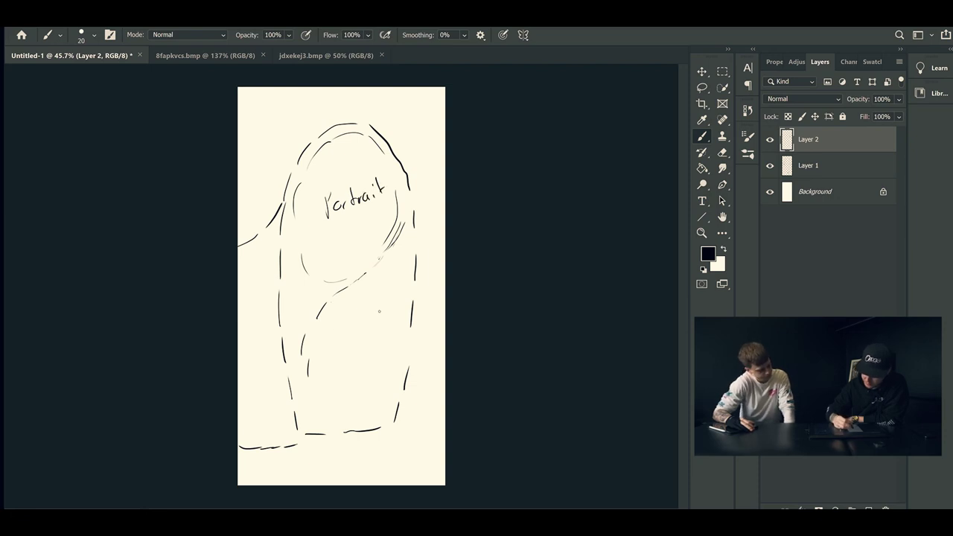
- Brush a rough circle in the lower half of the arm outline and handwrite the label "Rose" inside it
mouse_move(377, 298)
left_mouse_down()
mouse_move(317, 333)
mouse_move(314, 399)
mouse_move(386, 388)
mouse_move(369, 298)
left_mouse_up()
left_click_drag(335, 373, 337, 363)
mouse_move(353, 356)
left_mouse_down()
mouse_move(347, 363)
mouse_move(354, 361)
left_mouse_up()
left_click_drag(370, 350, 380, 347)
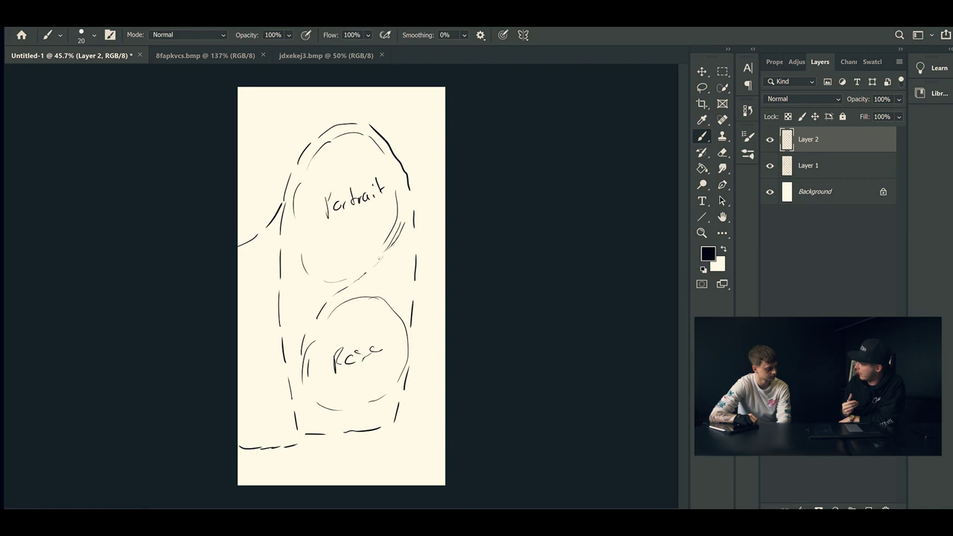
- Switch to the rose photo 8fapkvcs.bmp and convert it to black and white
left_click(205, 55)
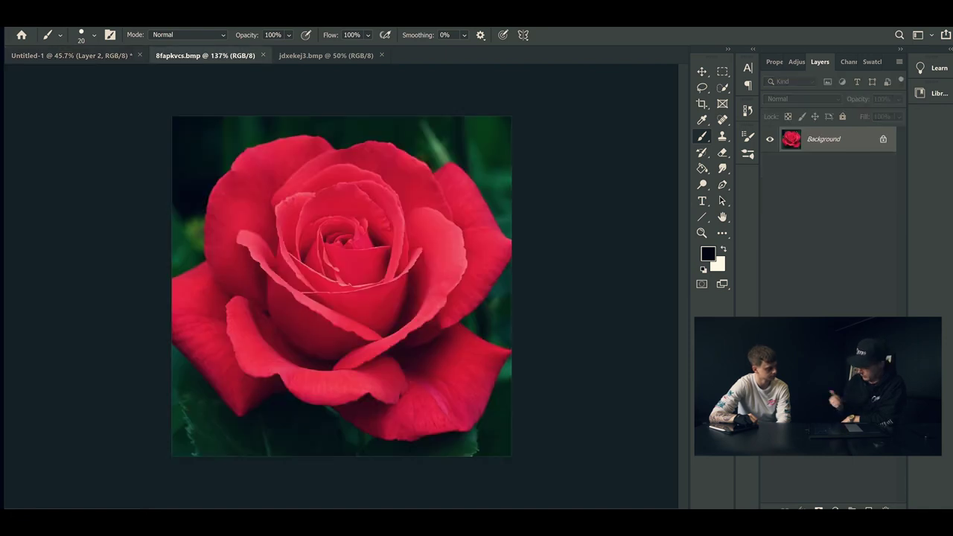
key("w")
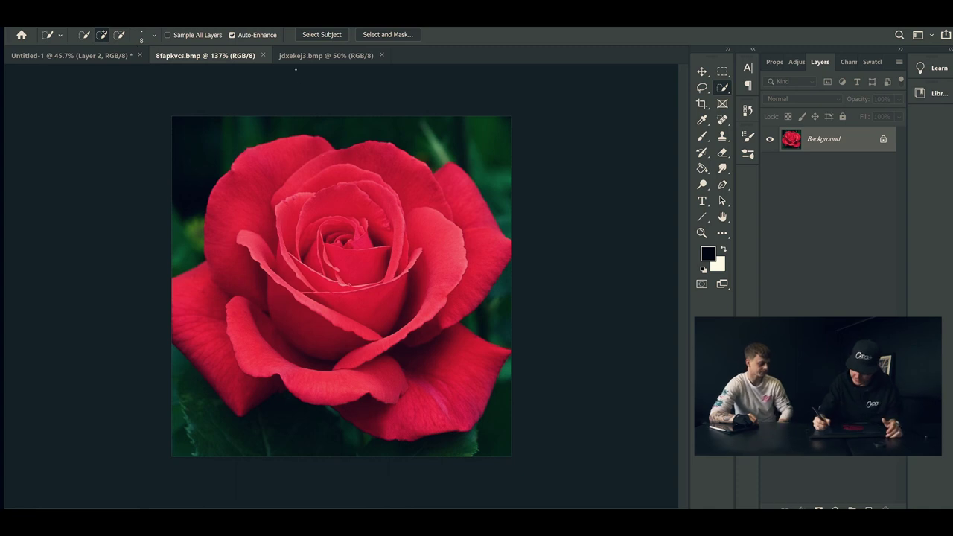
key("i")
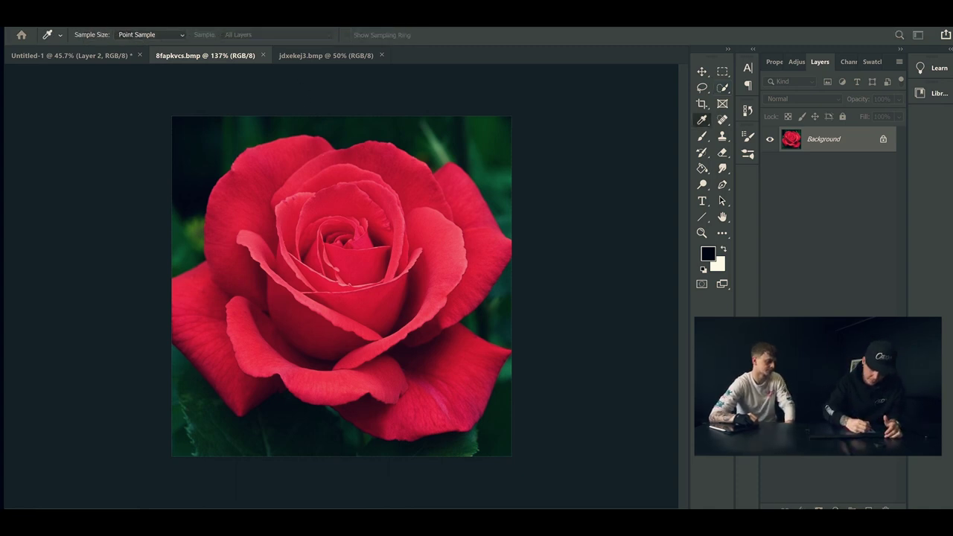
key("ctrl+shift+u")
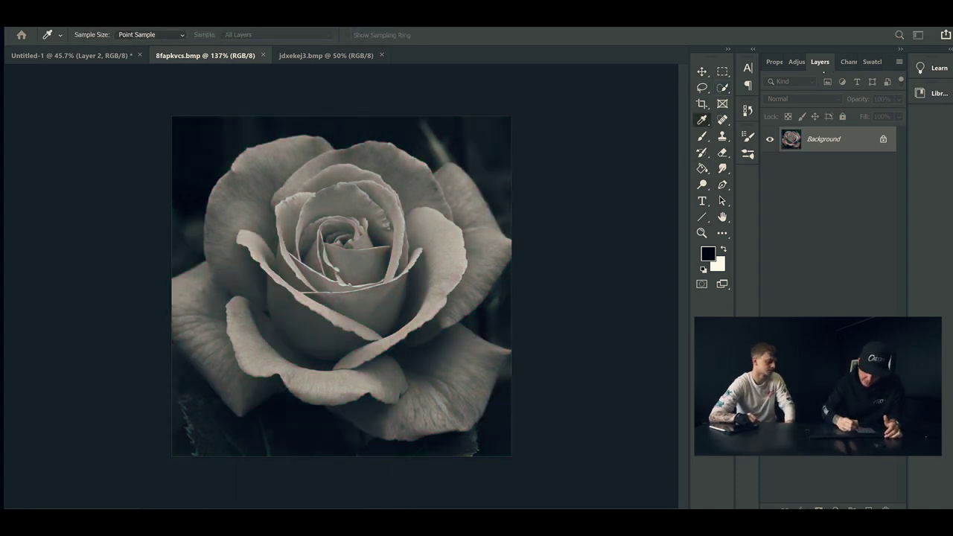
key("Return")
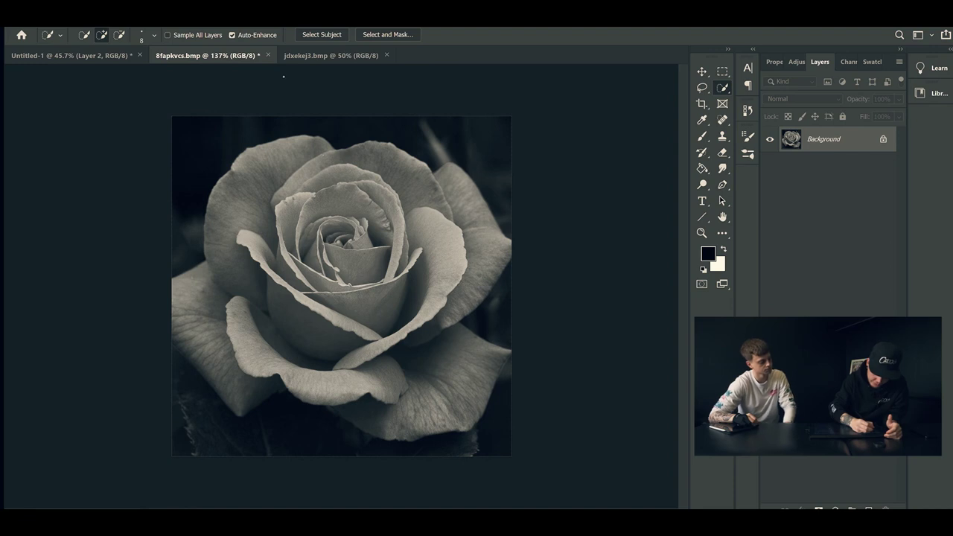
- Increase the contrast of the black-and-white rose photo, deepening the shadows and brightening the petals
key("i")
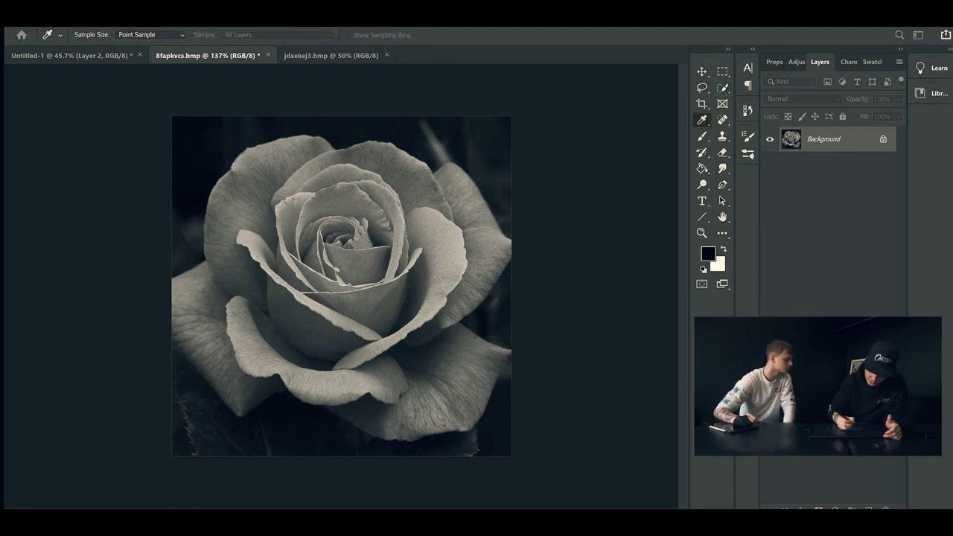
key("ctrl+z")
key("ctrl+z")
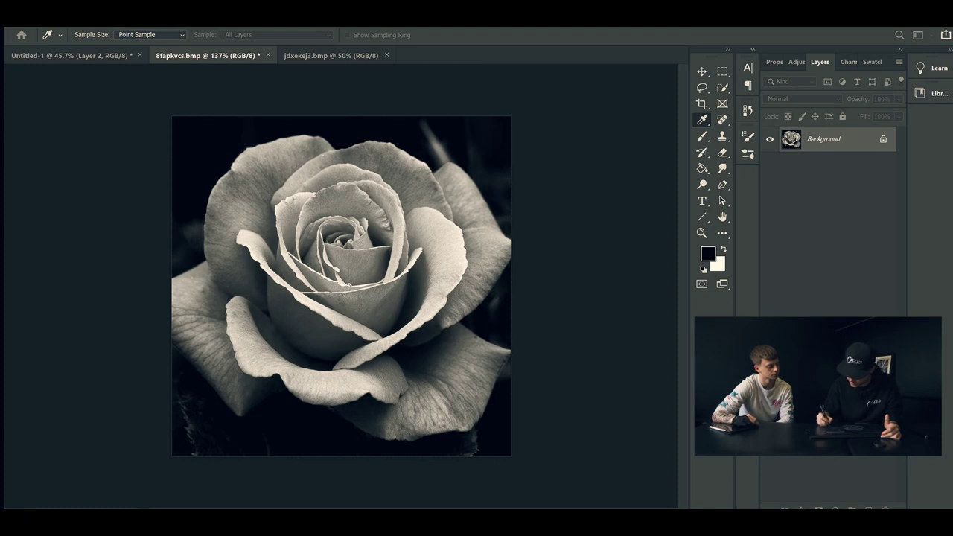
key("w")
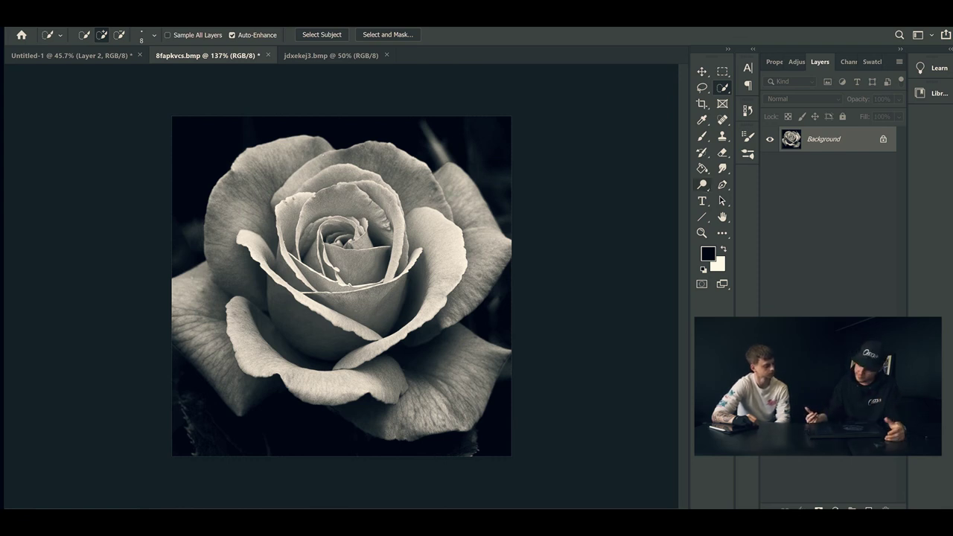
- Dodge the highlights on the rose's light petals and inner petals with a 125 px brush at 12% exposure
left_click(702, 184)
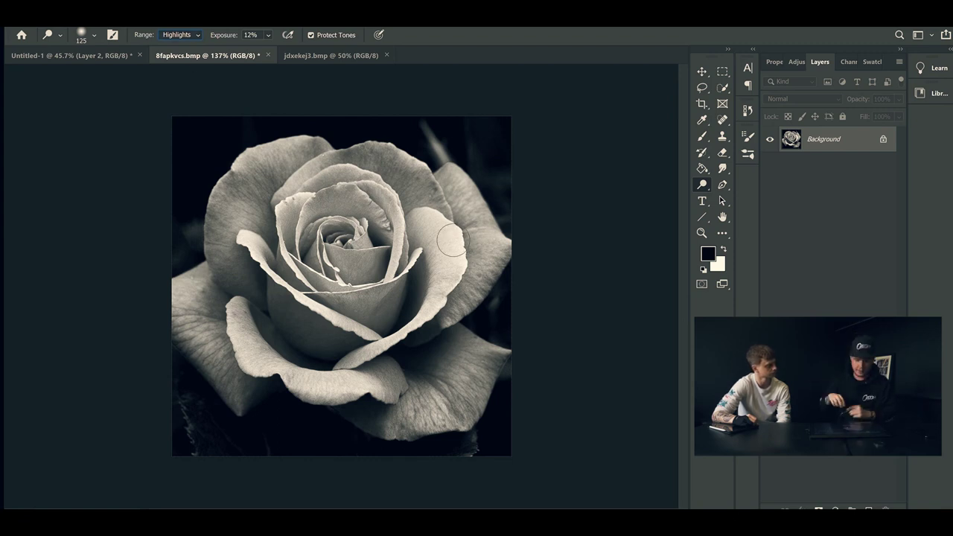
mouse_move(448, 237)
left_mouse_down()
mouse_move(464, 255)
mouse_move(460, 294)
mouse_move(365, 363)
left_mouse_up()
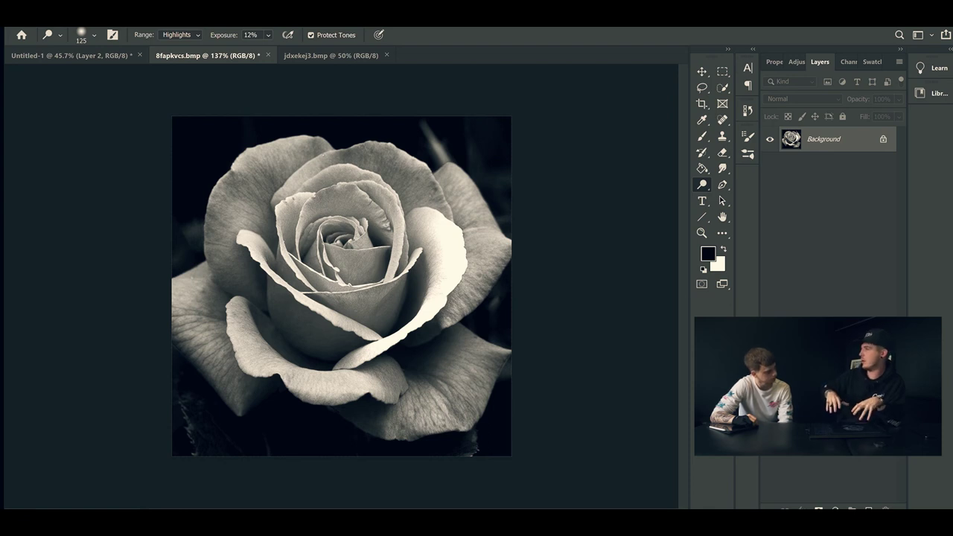
mouse_move(294, 204)
left_mouse_down()
mouse_move(291, 244)
mouse_move(308, 270)
left_mouse_up()
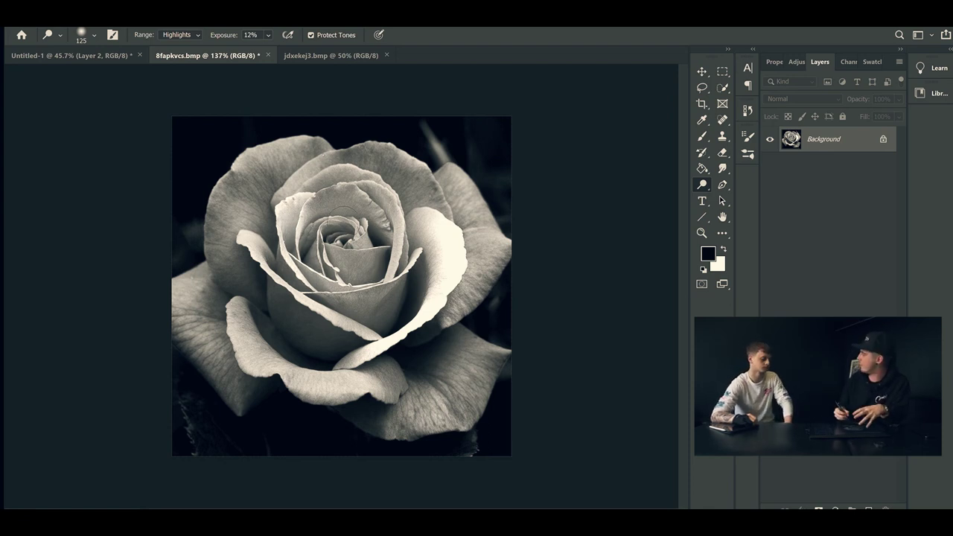
mouse_move(342, 205)
left_mouse_down()
mouse_move(318, 212)
mouse_move(343, 251)
mouse_move(344, 274)
left_mouse_up()
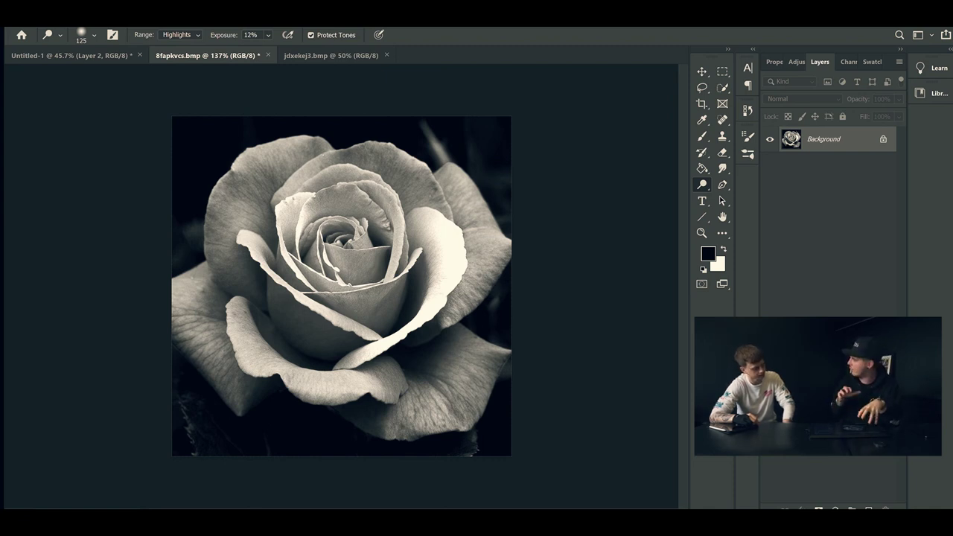
left_click_drag(248, 238, 292, 286)
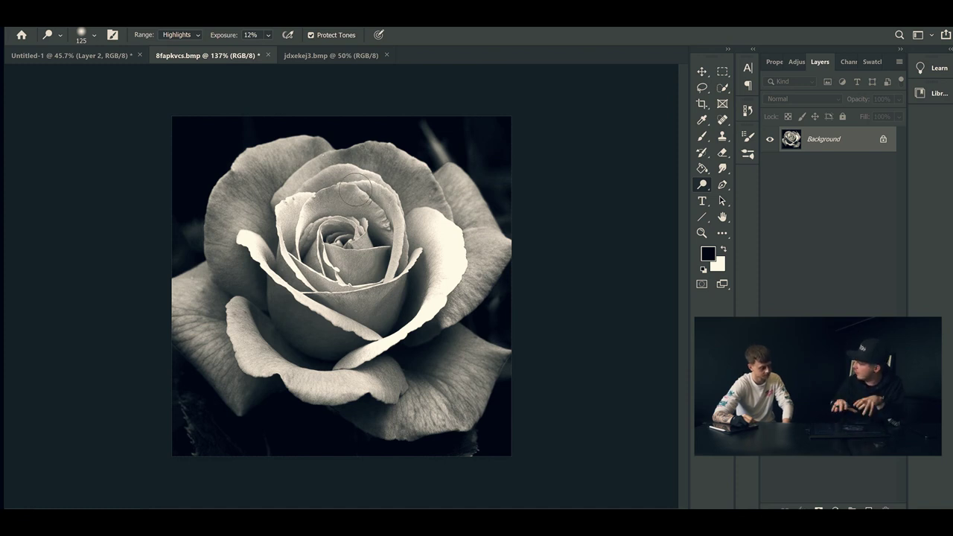
- Quick-select all the rose petals, subtract the dark background from the selection, and cut the rose out
left_click(721, 88)
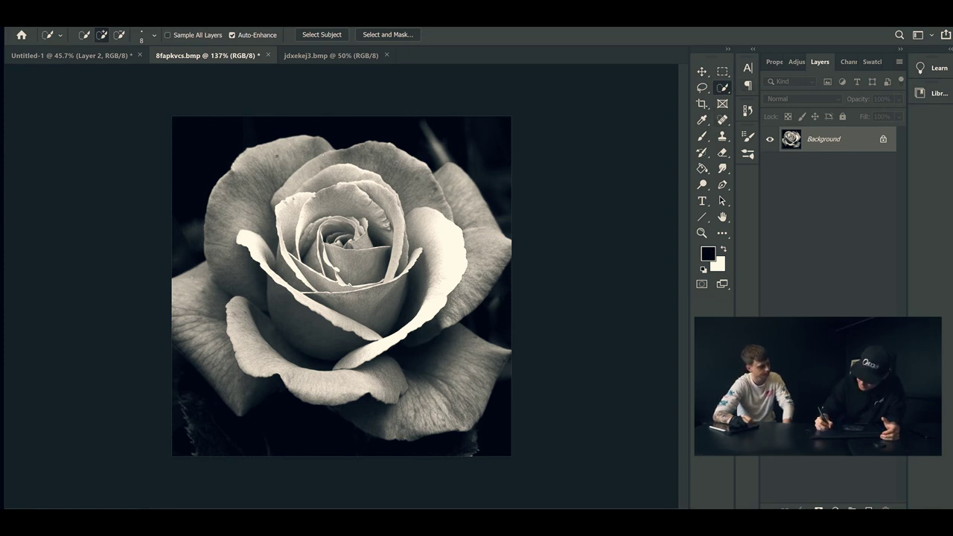
mouse_move(277, 155)
left_mouse_down()
mouse_move(245, 192)
mouse_move(221, 240)
mouse_move(217, 273)
left_mouse_up()
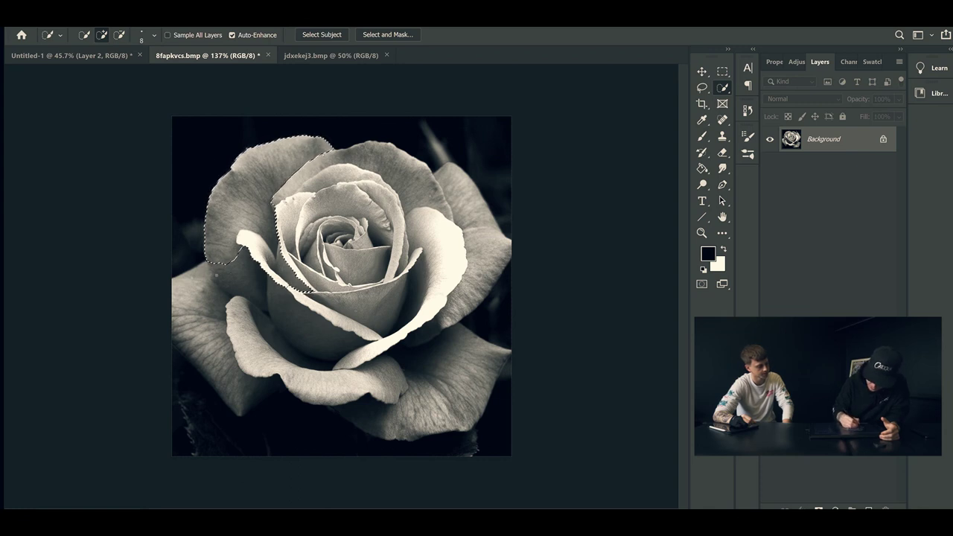
left_click_drag(219, 297, 237, 372)
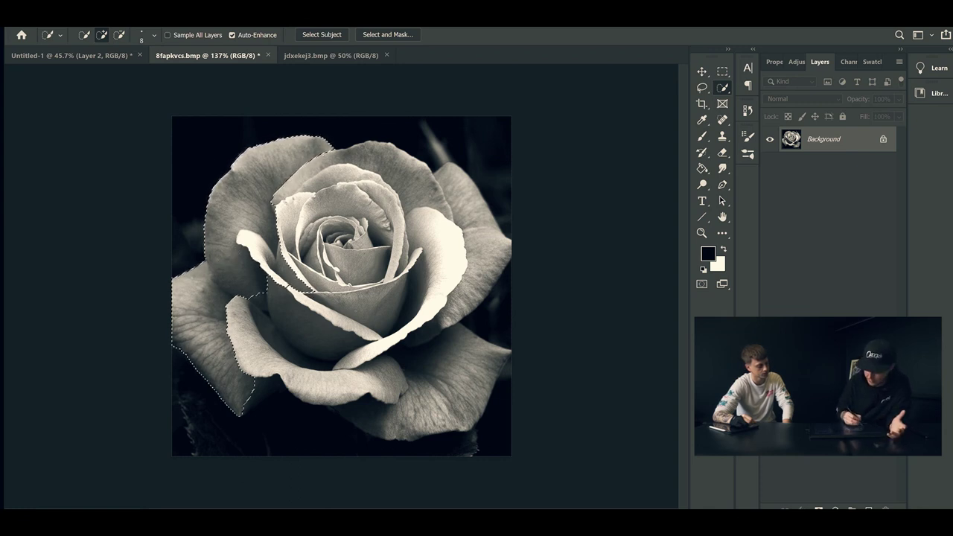
mouse_move(254, 328)
left_mouse_down()
mouse_move(347, 382)
mouse_move(388, 376)
mouse_move(411, 406)
left_mouse_up()
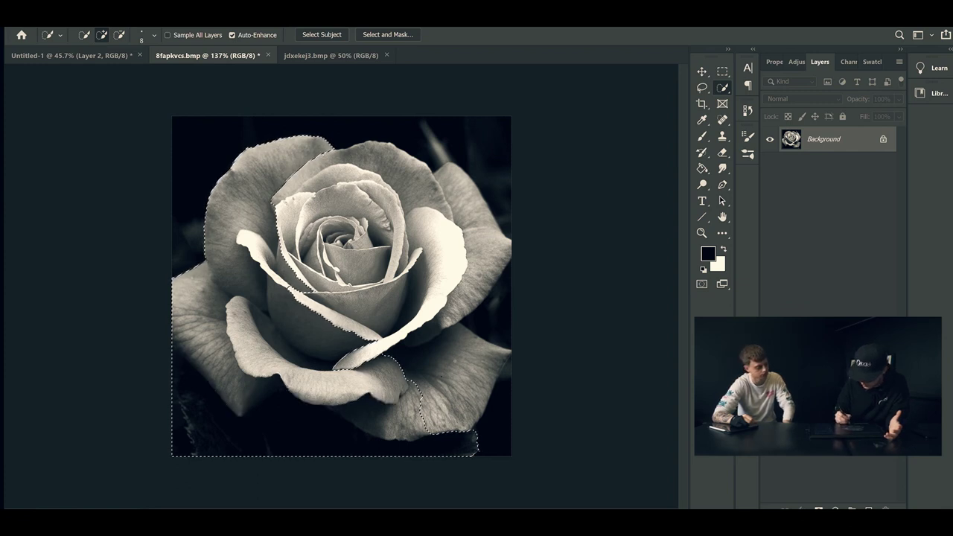
left_click_drag(442, 377, 439, 245)
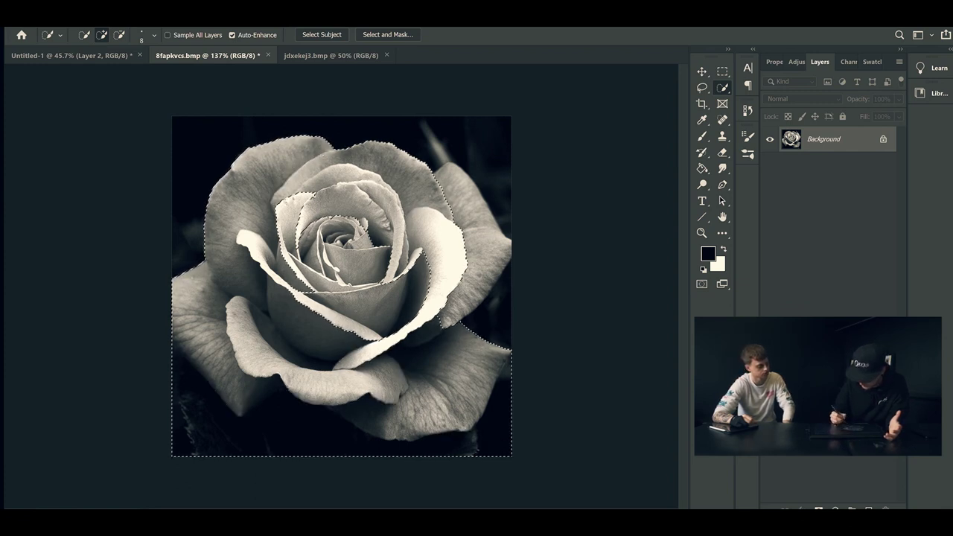
left_click_drag(454, 298, 465, 201)
key("alt")
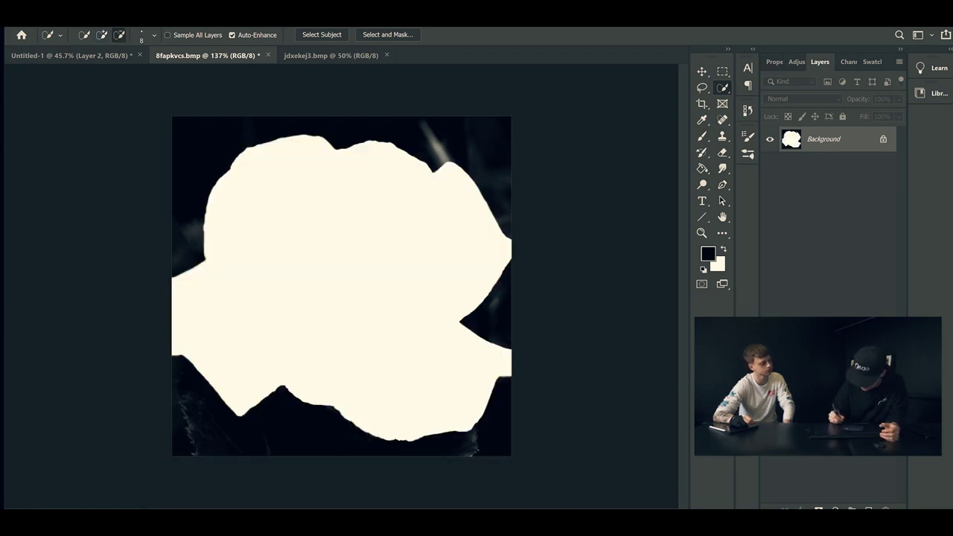
- Paste the cut-out rose into the Untitled-1 sketch as a new layer and prepare it for transforming
left_click(71, 55)
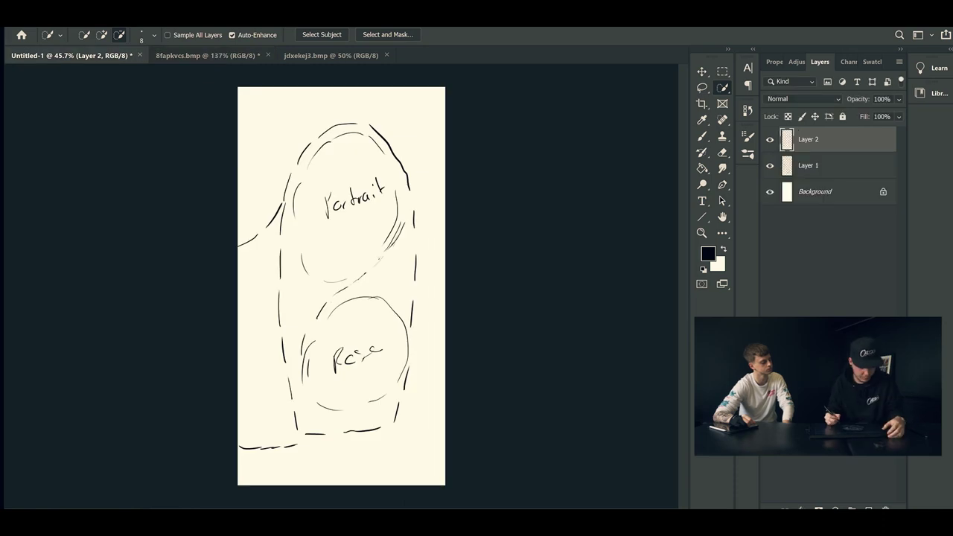
key("ctrl+v")
key("v")
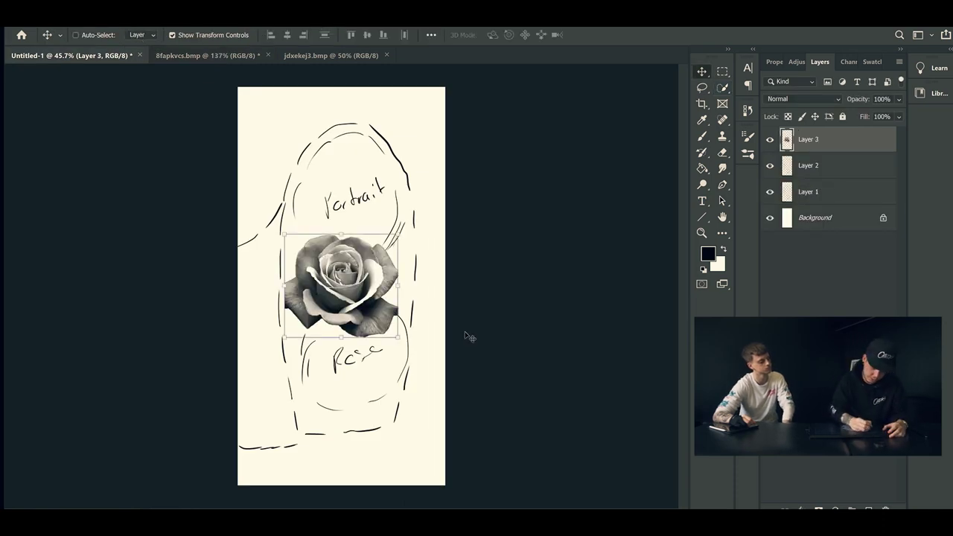
- Rotate the rose counter-clockwise, enlarge it, and place it over the sketch's lower Rose area
left_click_drag(412, 266, 403, 240)
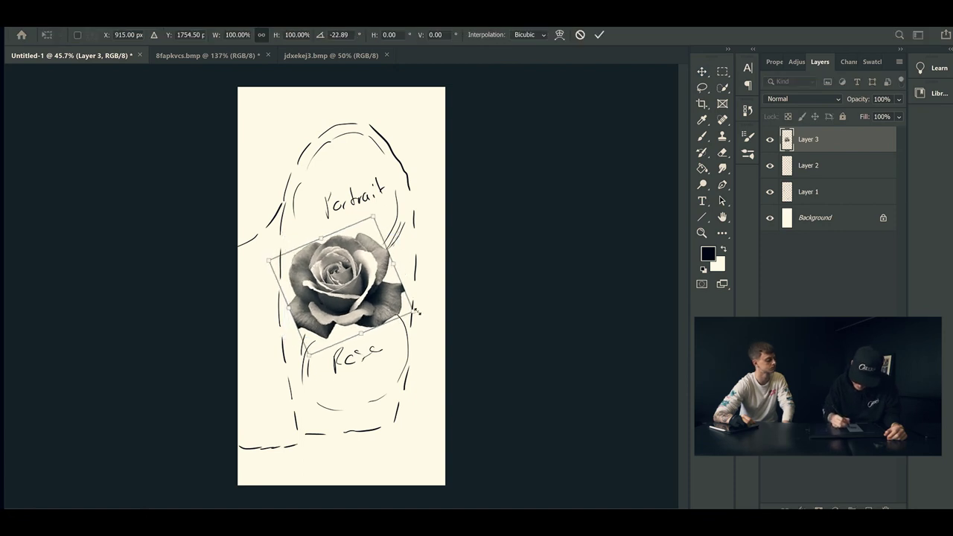
left_click_drag(415, 311, 450, 324)
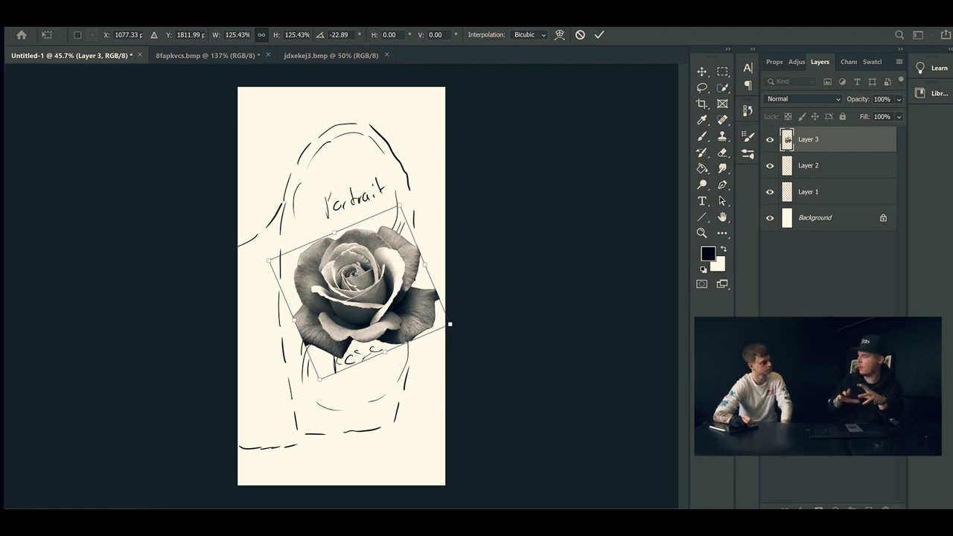
left_click_drag(399, 298, 389, 367)
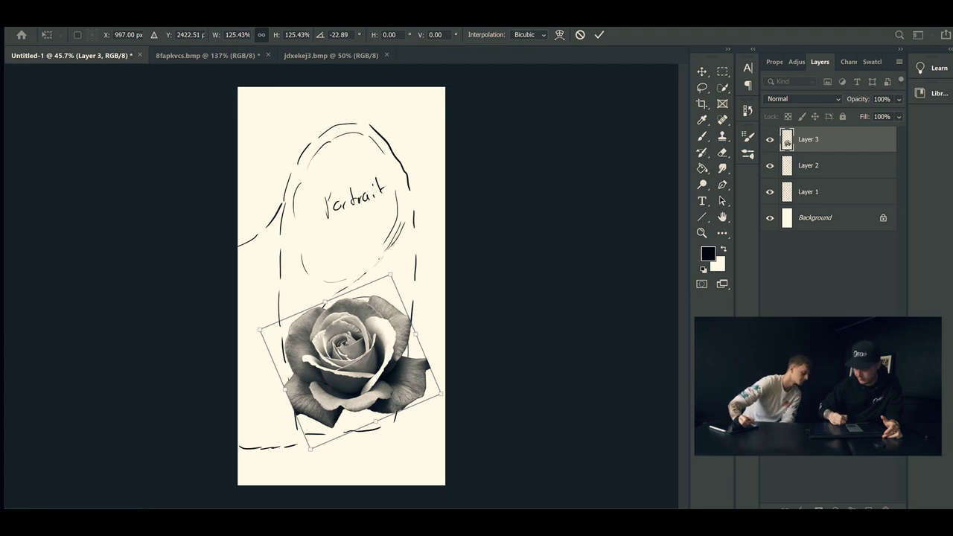
left_click_drag(415, 334, 440, 301)
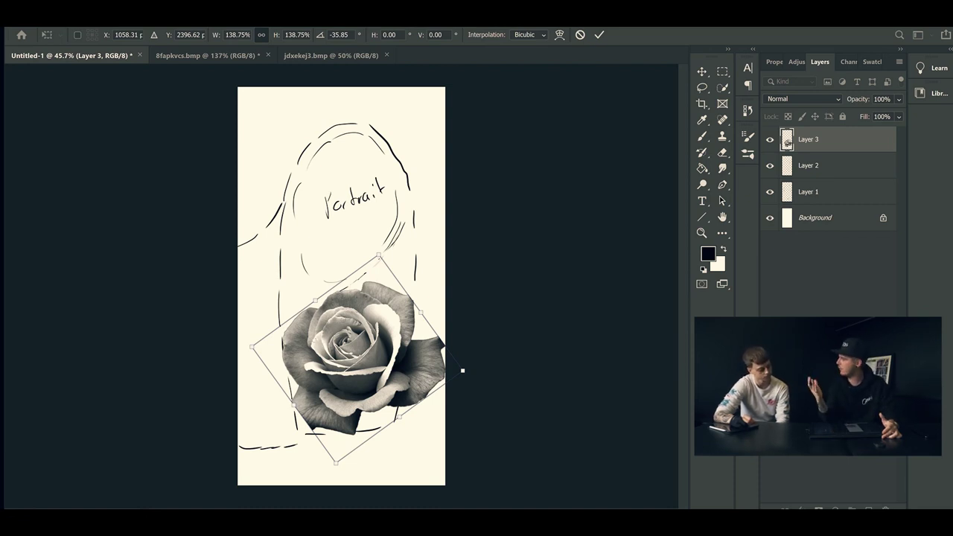
left_click_drag(422, 313, 416, 315)
key("Return")
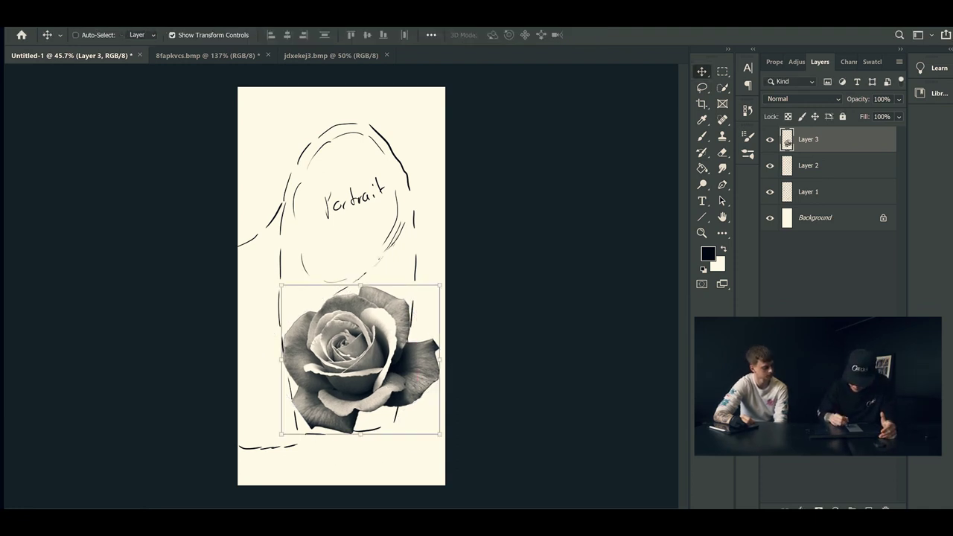
- Convert the portrait photo jdxekej3.bmp to black and white
left_click(331, 55)
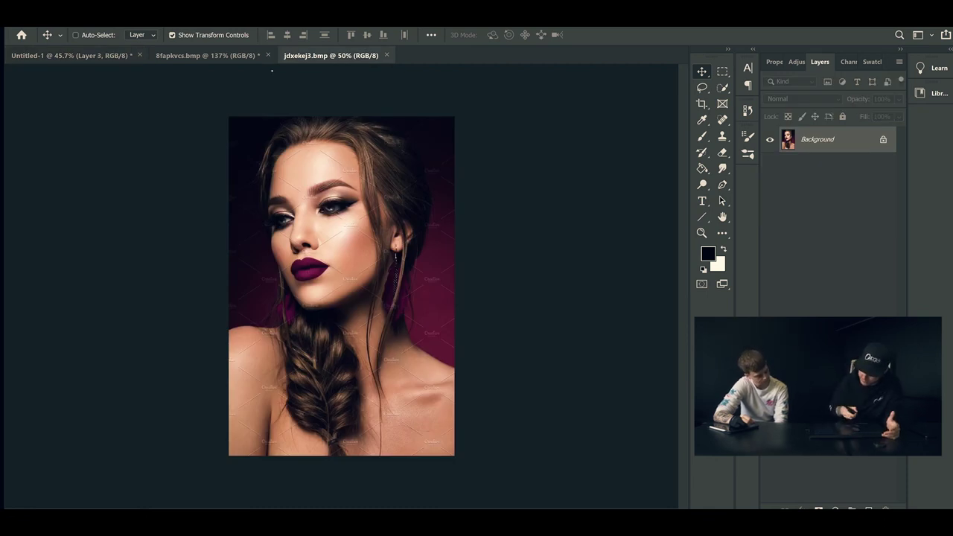
key("i")
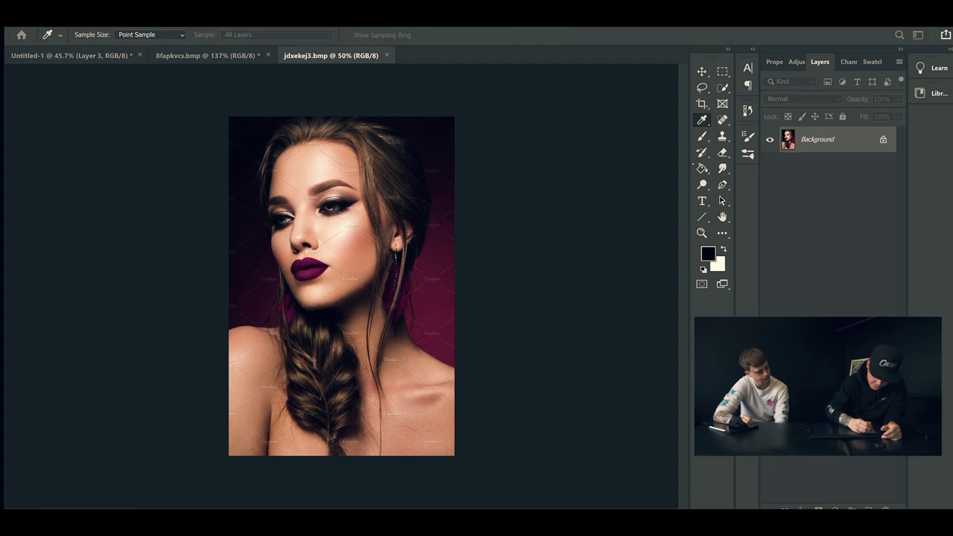
key("ctrl+shift+u")
key("v")
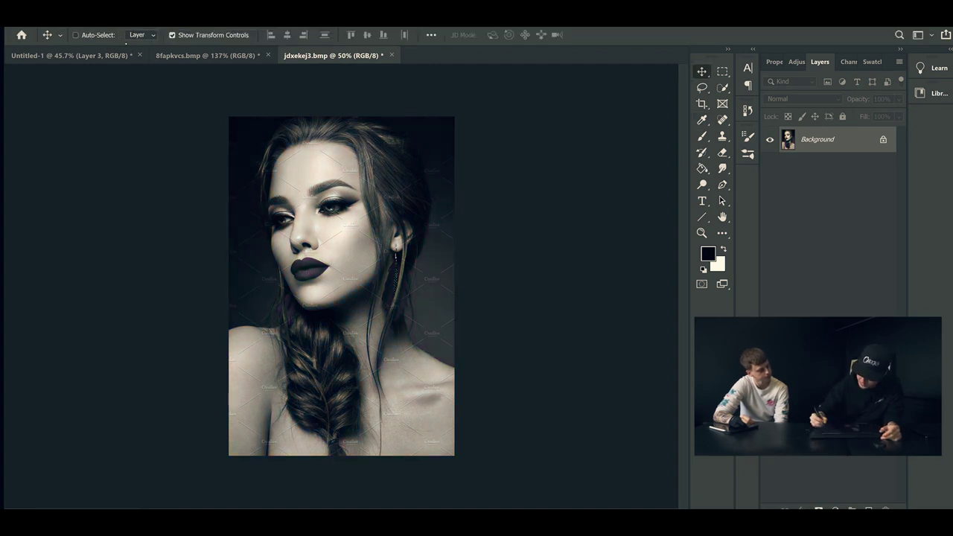
key("i")
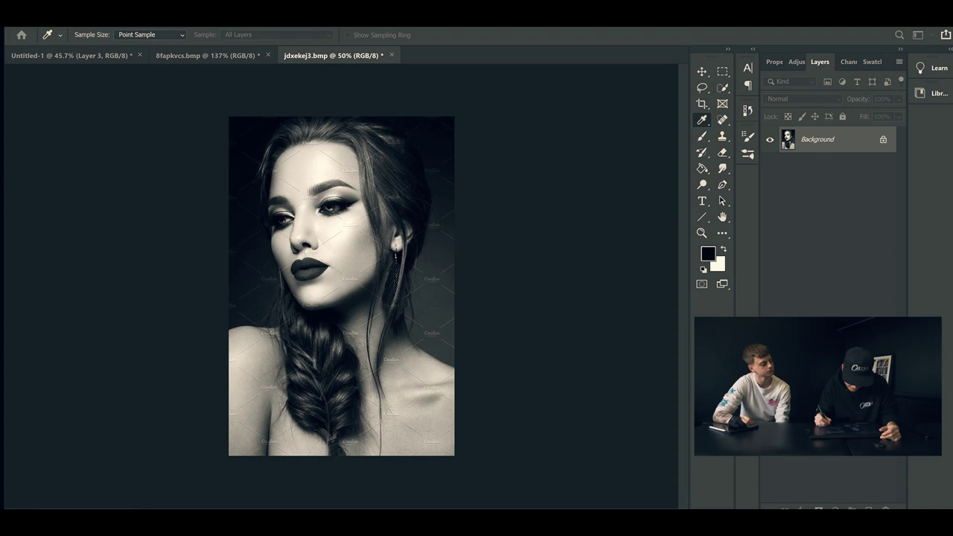
key("v")
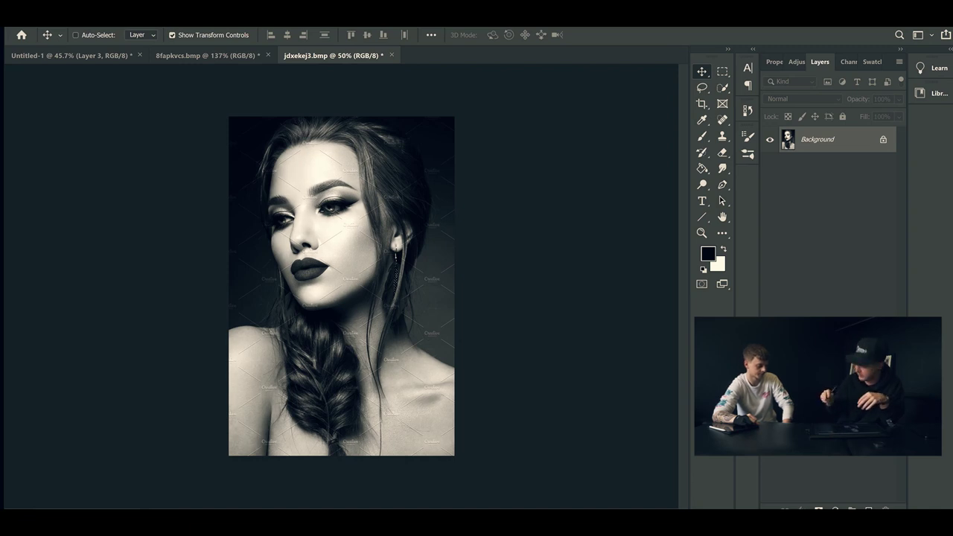
- Place the portrait photo in Untitled-1 as a new layer over the Portrait area, scaled to 83.52% and rotated -2.83°
left_click(119, 55)
left_click_drag(119, 56, 363, 275)
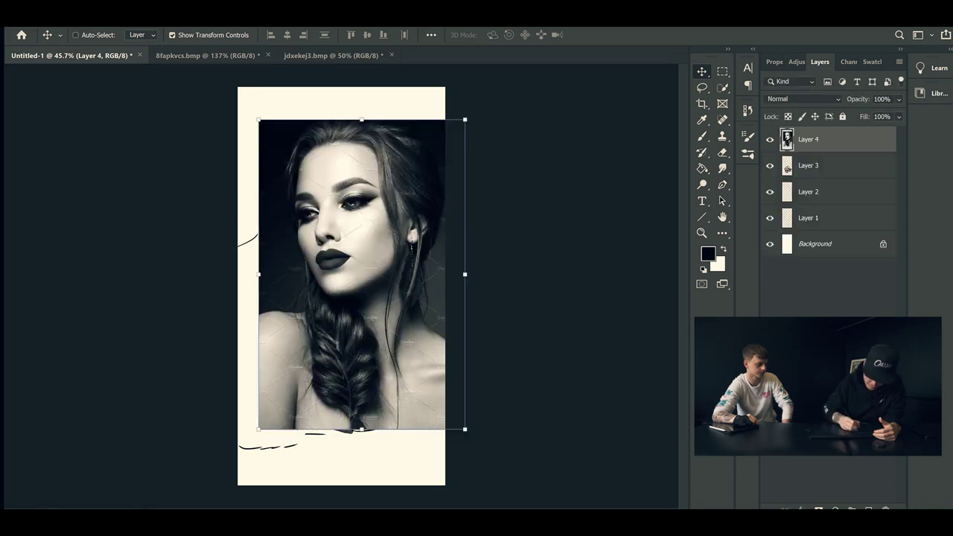
left_click_drag(466, 120, 422, 186)
mouse_move(417, 229)
left_mouse_down()
mouse_move(417, 166)
mouse_move(432, 220)
left_mouse_up()
left_click_drag(395, 277, 403, 280)
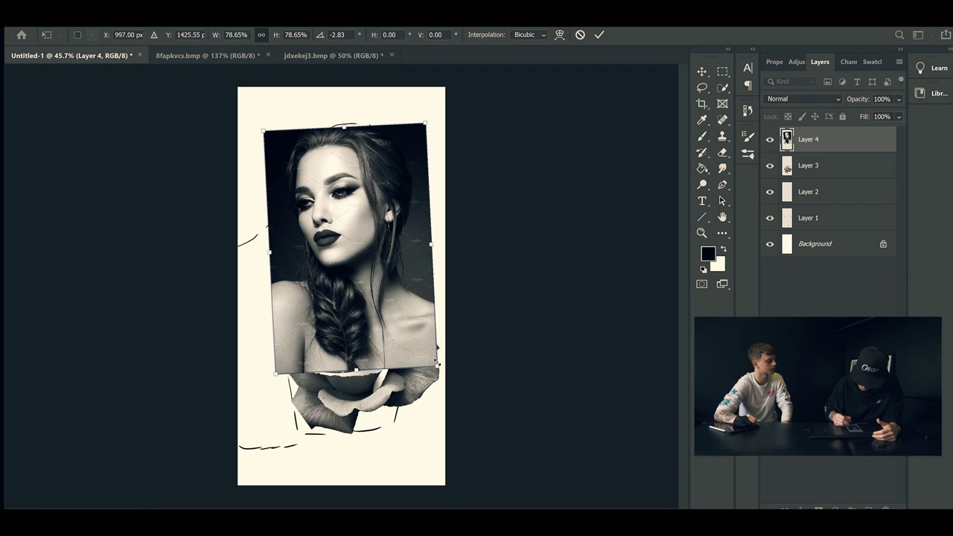
left_click_drag(439, 368, 451, 385)
left_click_drag(421, 332, 418, 335)
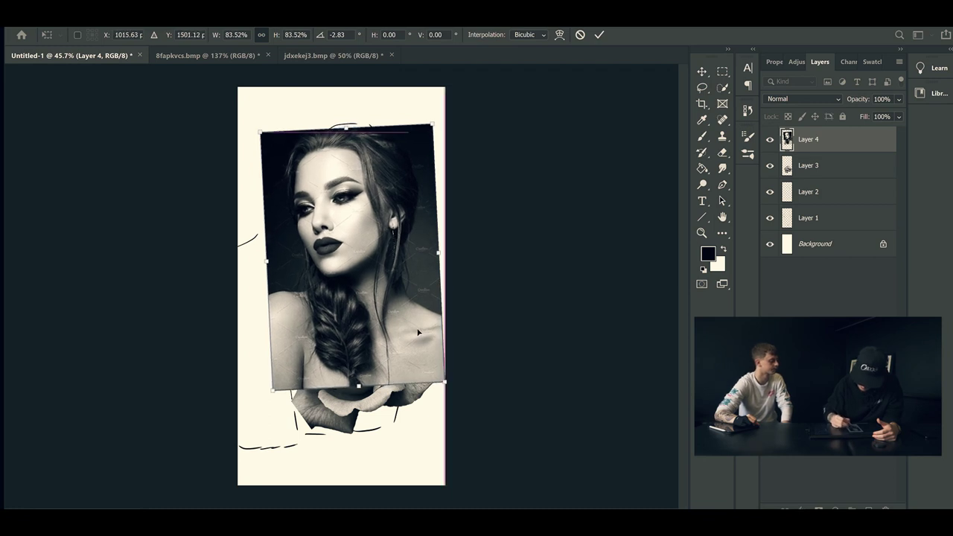
key("Return")
- Move the portrait layer beneath the rose layer and add a layer mask to it
left_click_drag(853, 155, 854, 187)
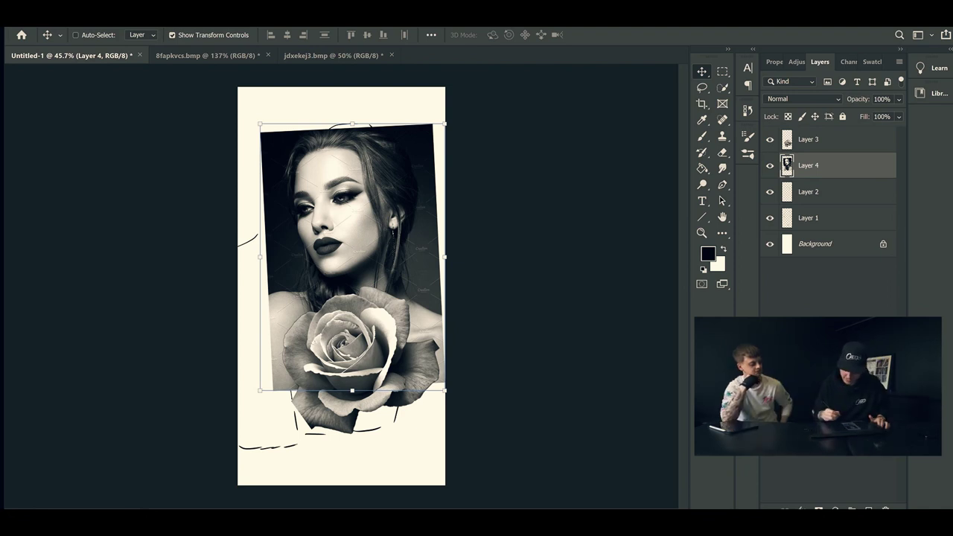
left_click(835, 511)
key("b")
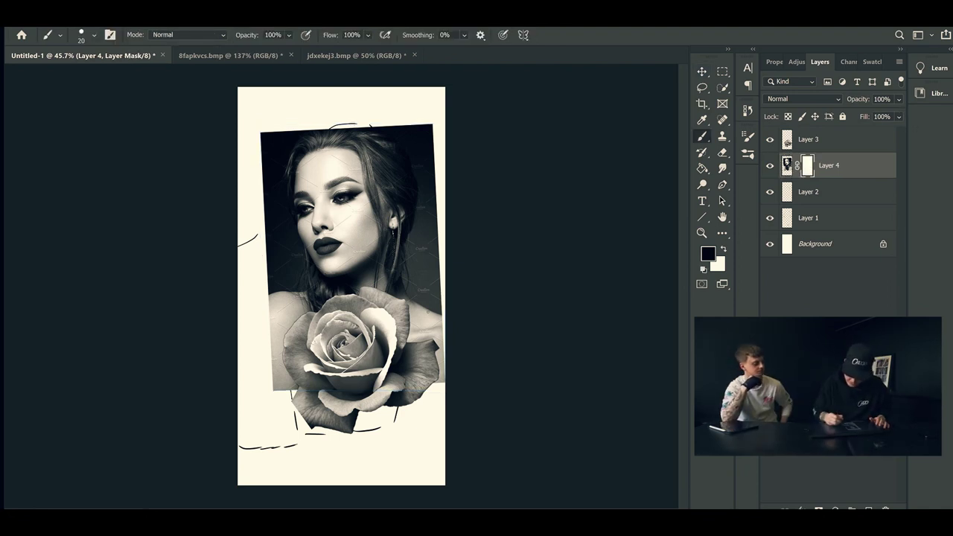
- Mask out the portrait's right edge and upper right corner with a soft black 600 px brush
key("bracketright")
key("bracketright")
key("bracketright")
key("bracketright")
key("bracketright")
key("bracketright")
key("bracketright")
key("bracketright")
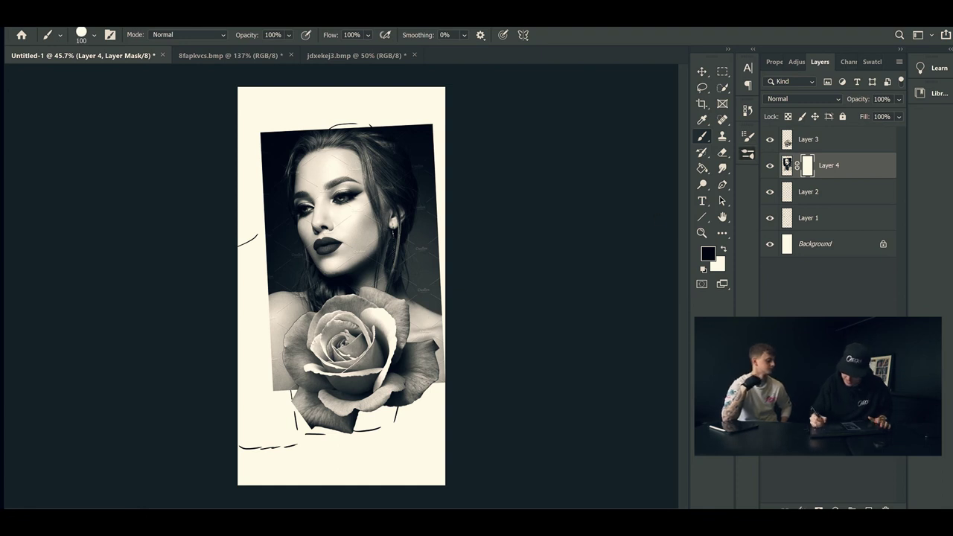
key("bracketright")
key("bracketright")
key("bracketright")
key("bracketright")
key("bracketright")
key("bracketright")
key("bracketright")
key("bracketright")
key("bracketright")
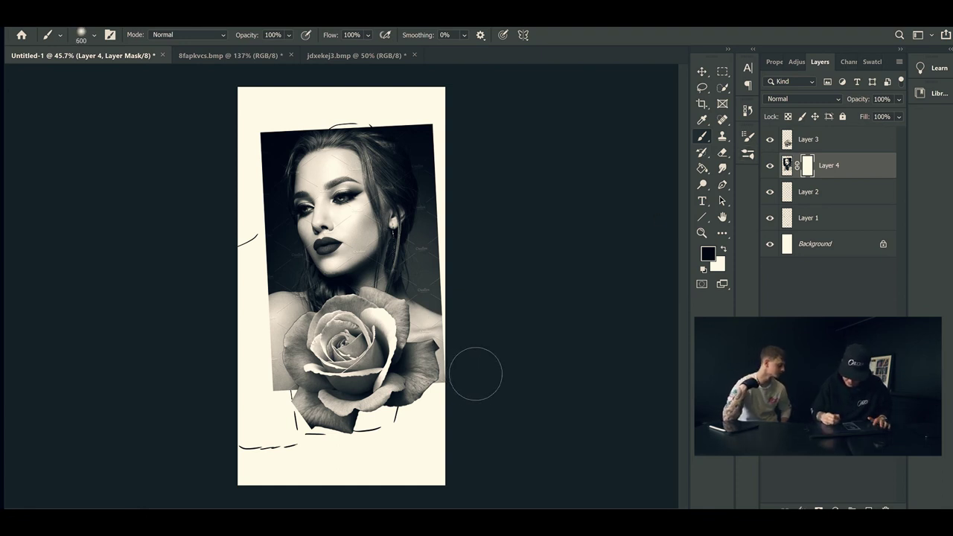
mouse_move(476, 374)
left_mouse_down()
mouse_move(462, 382)
mouse_move(481, 230)
mouse_move(472, 154)
mouse_move(469, 142)
mouse_move(476, 224)
mouse_move(458, 107)
mouse_move(442, 117)
left_mouse_up()
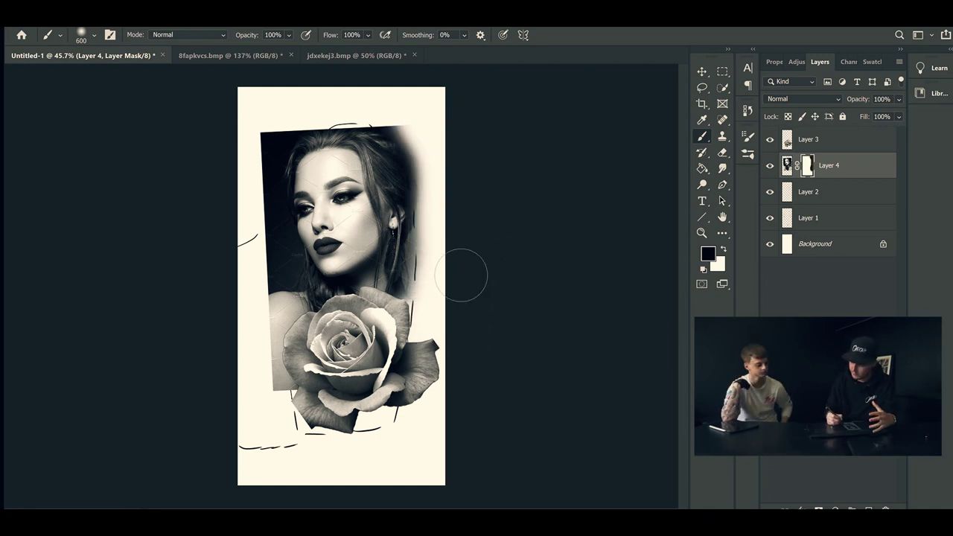
left_click_drag(468, 169, 446, 128)
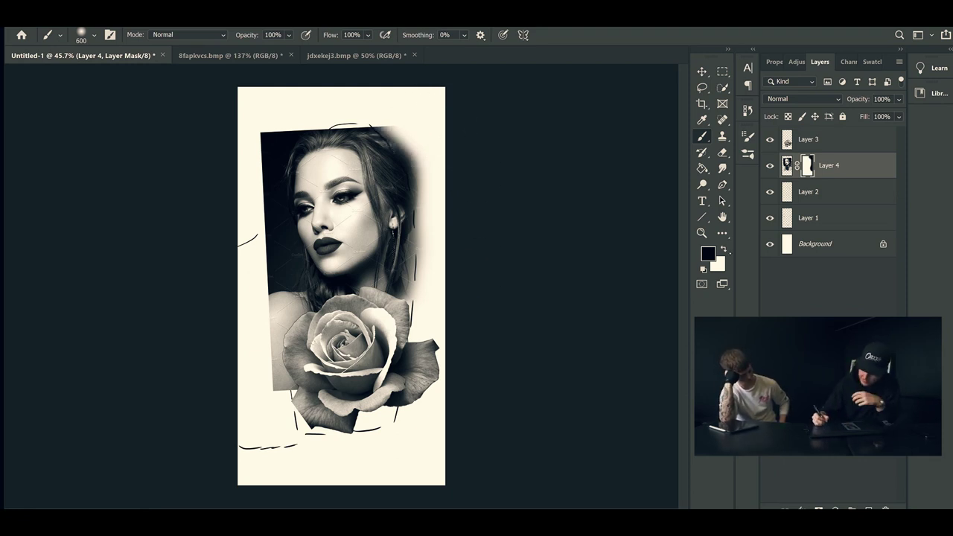
- Reveal part of the portrait's masked right edge with white, and hide it again with black
key("x")
mouse_move(443, 223)
left_mouse_down()
mouse_move(424, 149)
mouse_move(409, 231)
left_mouse_up()
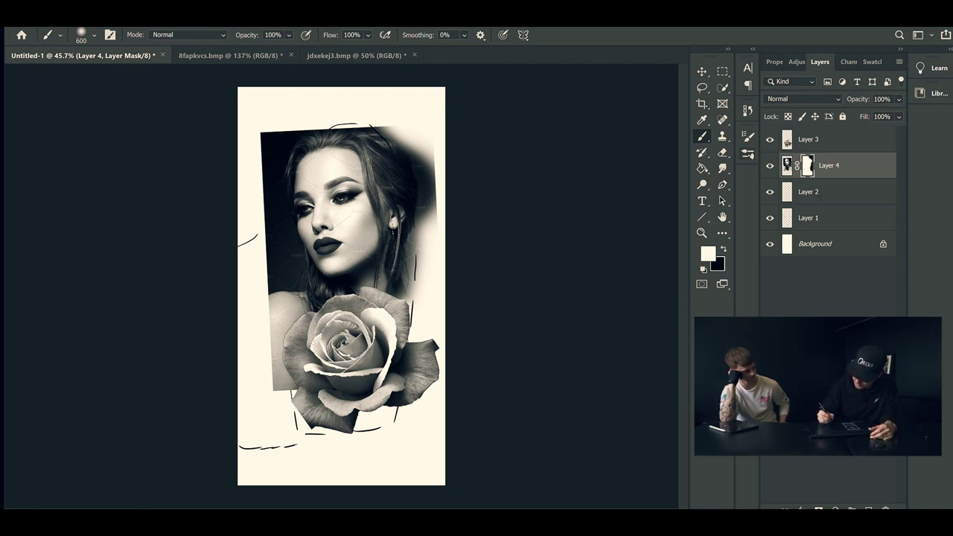
key("x")
mouse_move(468, 168)
left_mouse_down()
mouse_move(475, 164)
mouse_move(490, 217)
mouse_move(484, 250)
mouse_move(483, 191)
mouse_move(469, 153)
left_mouse_up()
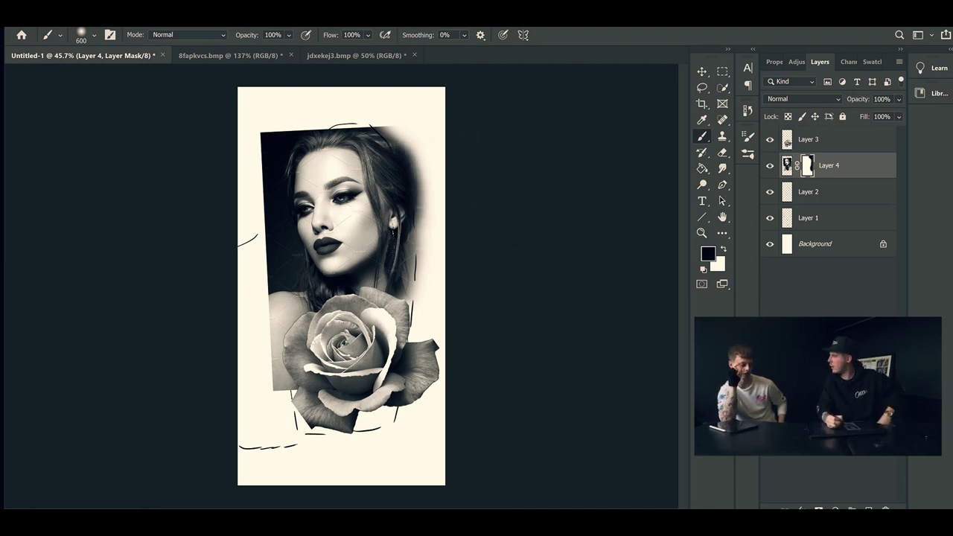
- Mask out the portrait's remaining top, left and lower edges around the head with a soft black brush of 400 to 500 px
key("bracketleft")
key("bracketleft")
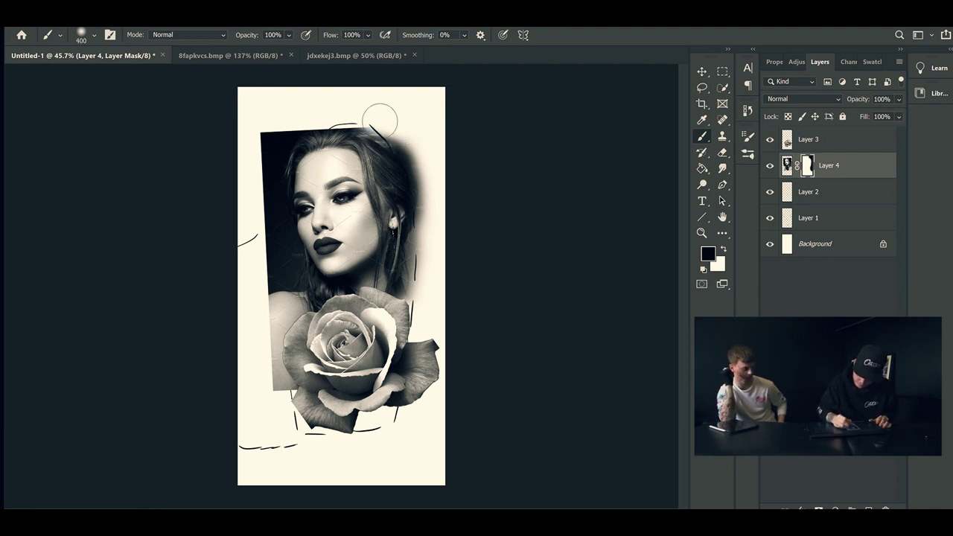
mouse_move(338, 119)
left_mouse_down()
mouse_move(279, 140)
mouse_move(296, 119)
mouse_move(275, 128)
mouse_move(265, 158)
mouse_move(300, 124)
mouse_move(271, 167)
mouse_move(266, 200)
mouse_move(286, 399)
mouse_move(332, 435)
mouse_move(388, 417)
left_mouse_up()
key("bracketright")
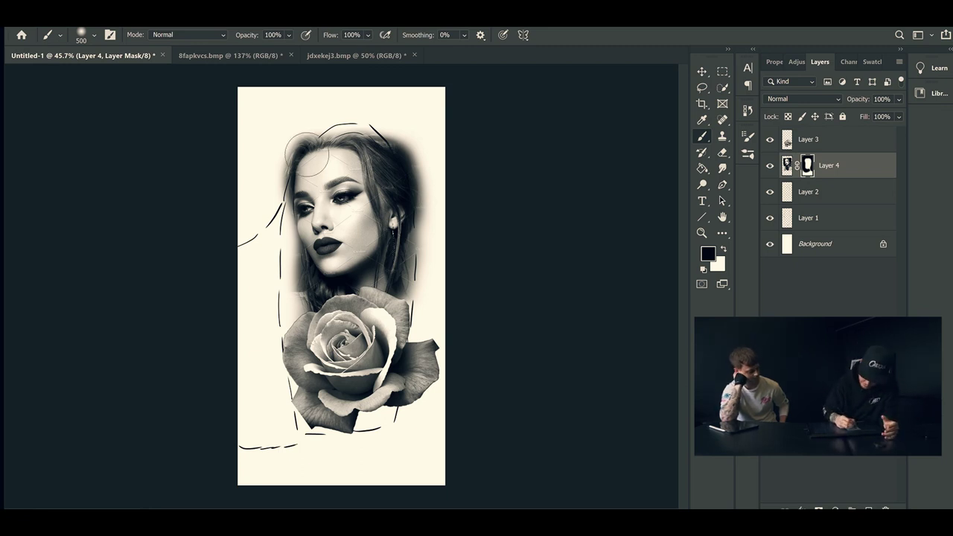
mouse_move(423, 146)
left_mouse_down()
mouse_move(454, 173)
mouse_move(449, 181)
mouse_move(433, 145)
mouse_move(447, 195)
left_mouse_up()
- Scale the masked portrait up to 103.96%, extending it toward the upper right
key("v")
key("ctrl+t")
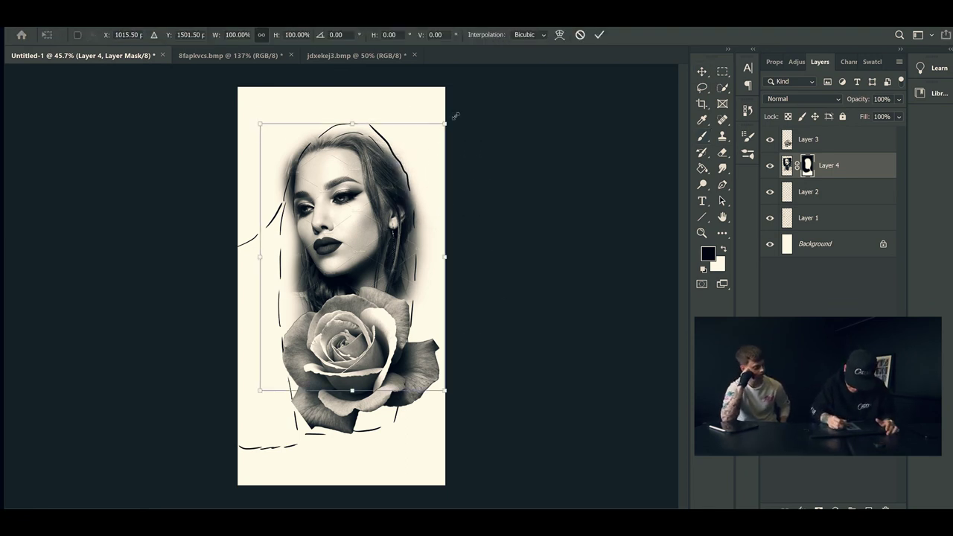
left_click_drag(446, 124, 453, 114)
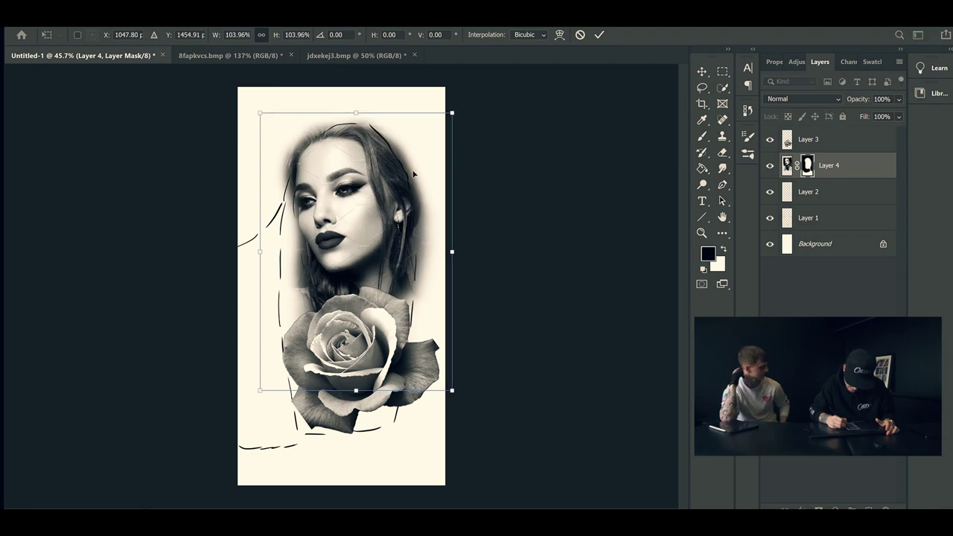
key("Return")
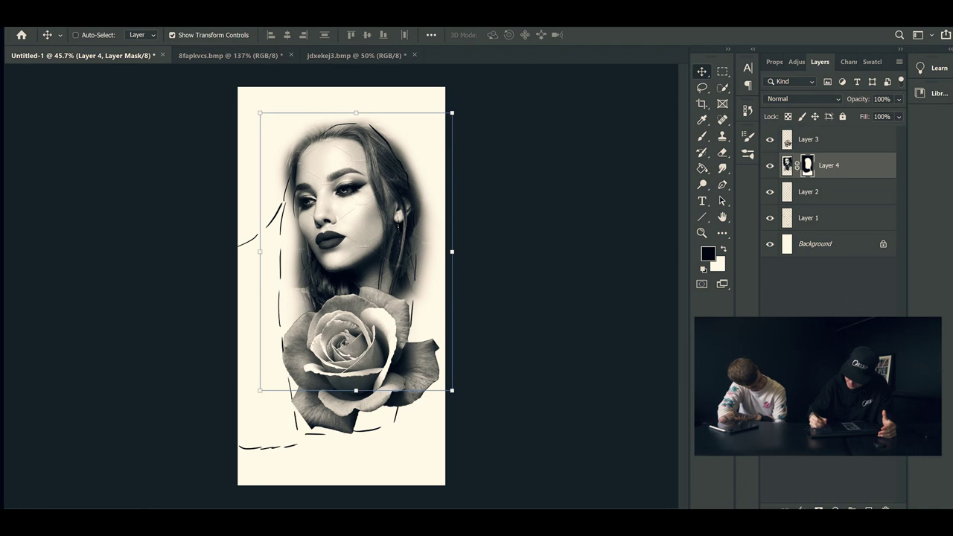
- Shrink the rose slightly and add a layer mask to its layer, with black as the painting colour
key("x")
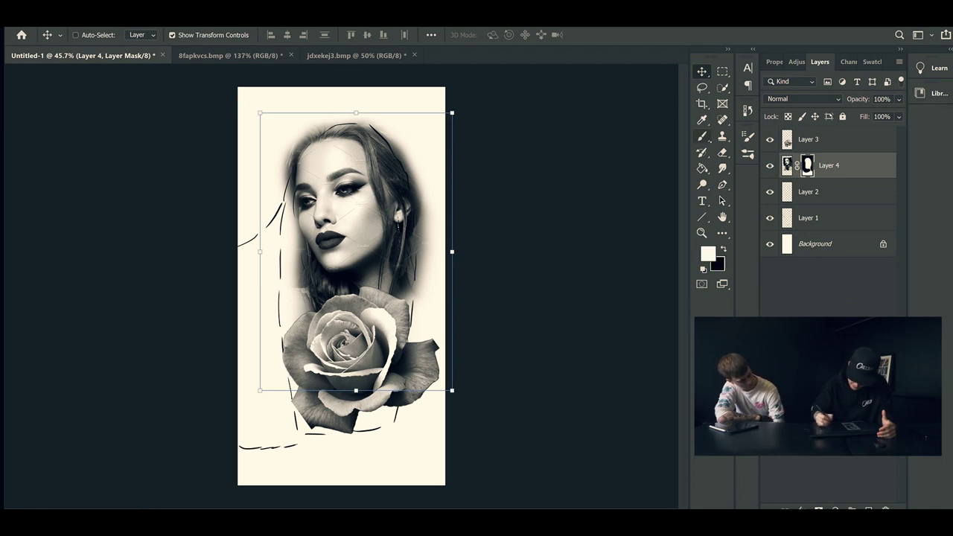
key("b")
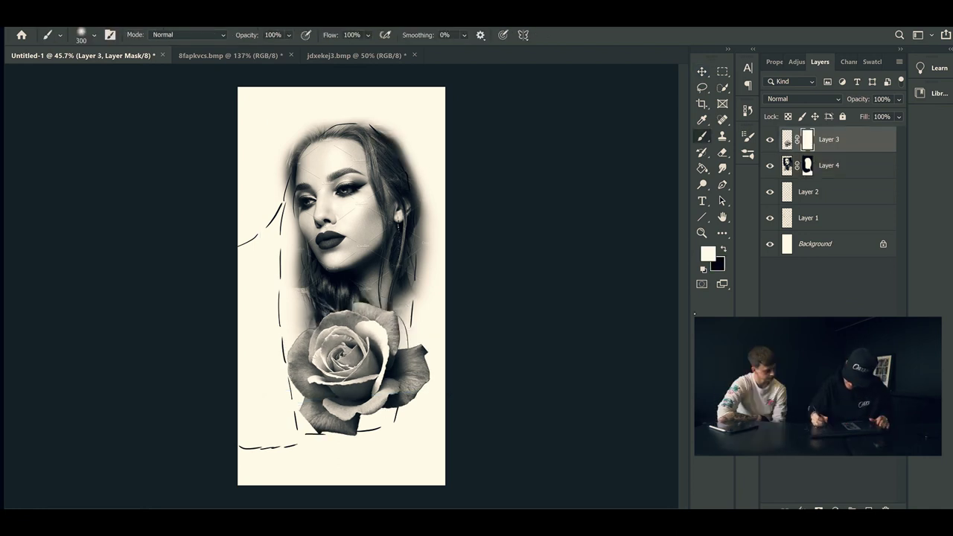
key("x")
- Fade out the rose's outer right petal on the layer mask with a soft black brush of 400 to 600 px
key("bracketright")
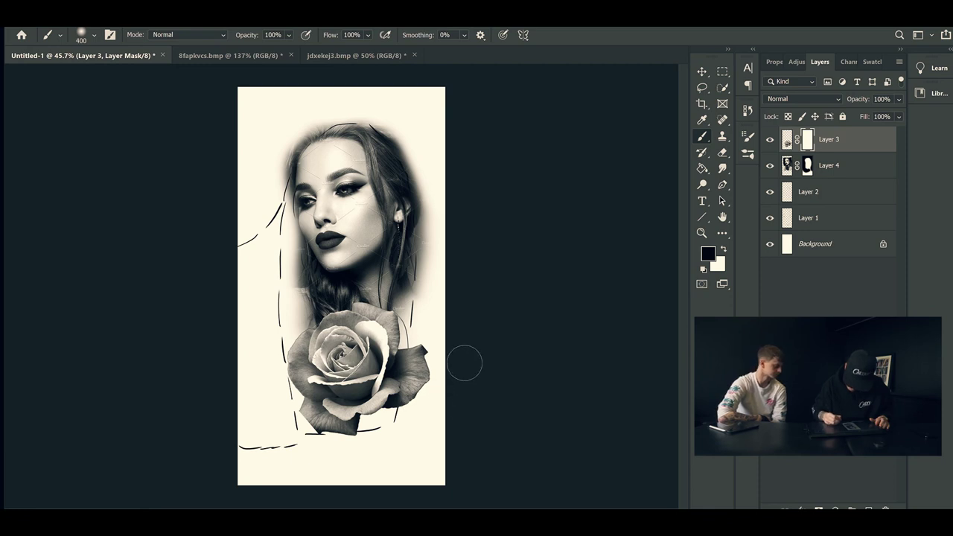
mouse_move(464, 362)
left_mouse_down()
mouse_move(461, 353)
mouse_move(478, 372)
mouse_move(479, 391)
left_mouse_up()
key("bracketright")
key("bracketright")
left_click(472, 422)
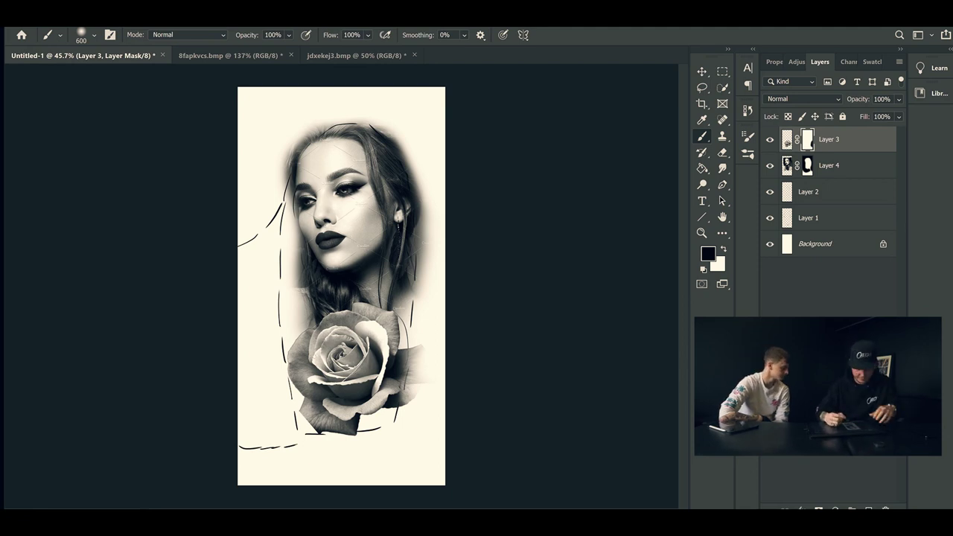
key("bracketleft")
key("bracketleft")
key("bracketleft")
key("bracketleft")
key("bracketleft")
key("bracketleft")
key("bracketleft")
key("bracketleft")
key("bracketleft")
key("bracketleft")
key("bracketleft")
key("bracketleft")
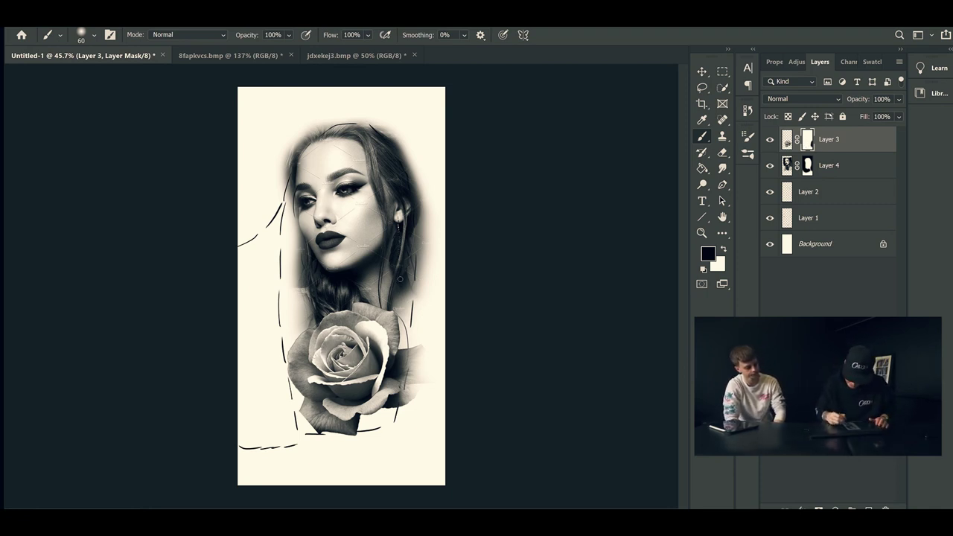
- Fade the rose's uppermost petal into the portrait's neck on the rose's layer mask with a large soft black brush
key("bracketright")
key("bracketright")
key("bracketright")
key("bracketright")
key("bracketright")
key("bracketright")
key("bracketright")
key("bracketright")
key("bracketright")
key("bracketright")
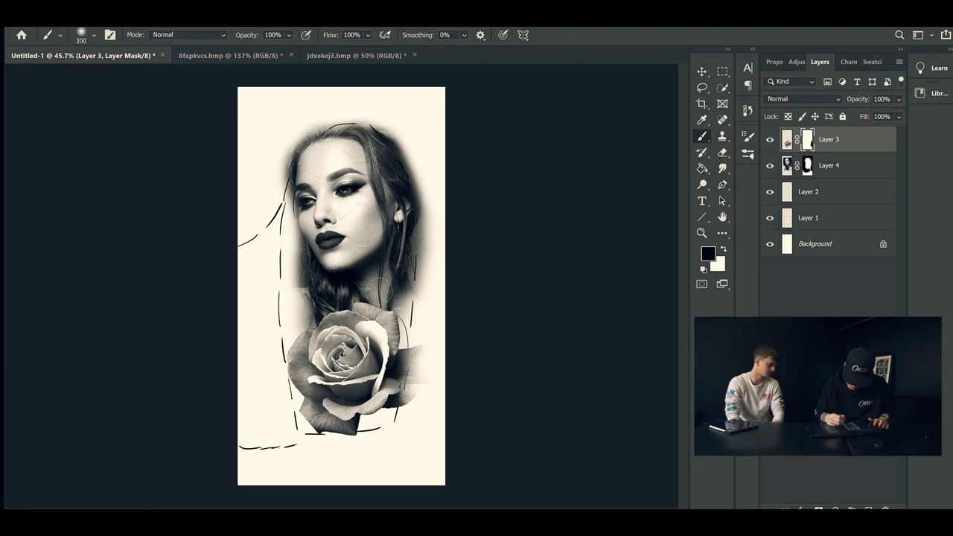
key("bracketright")
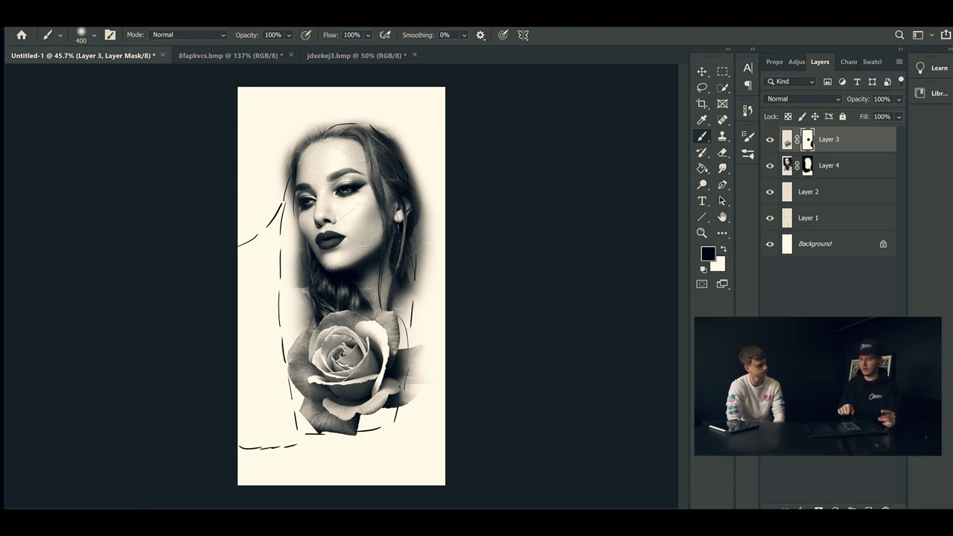
- Set the brush size to 80 px and add a new empty layer above the rose layer
key("[")
key("[")
key("[")
key("[")
key("[")
key("[")
key("[")
key("[")
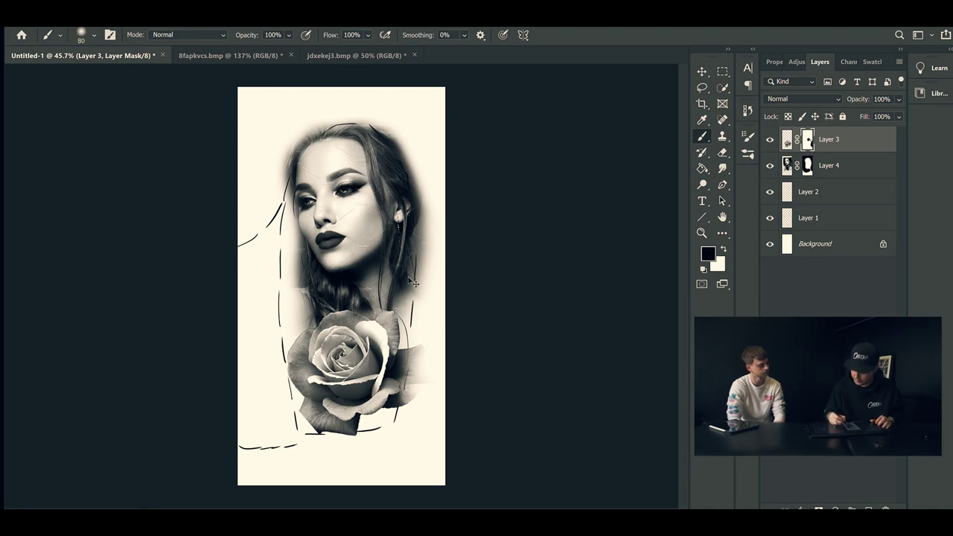
left_click(870, 508)
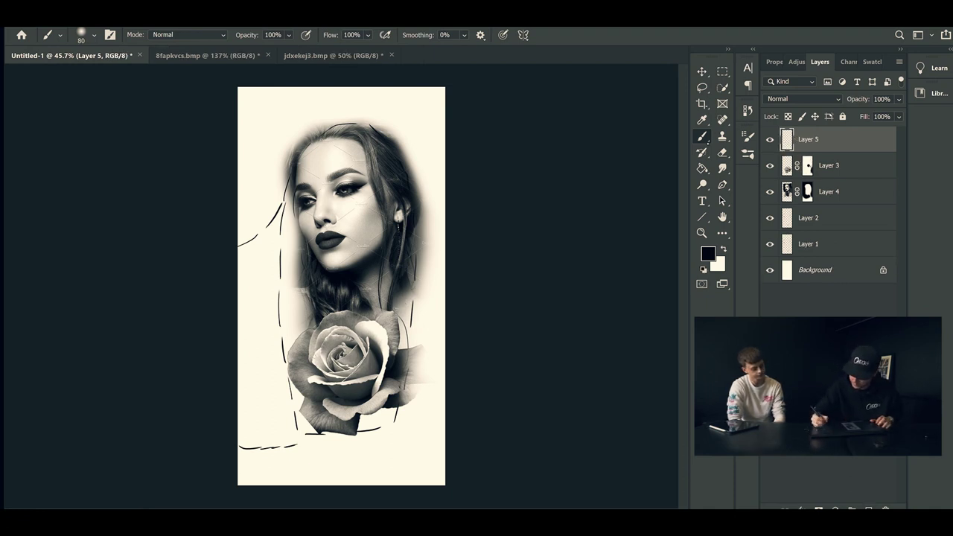
left_click_drag(425, 276, 396, 322)
mouse_move(426, 253)
left_mouse_down()
mouse_move(398, 317)
mouse_move(411, 296)
mouse_move(406, 305)
left_mouse_up()
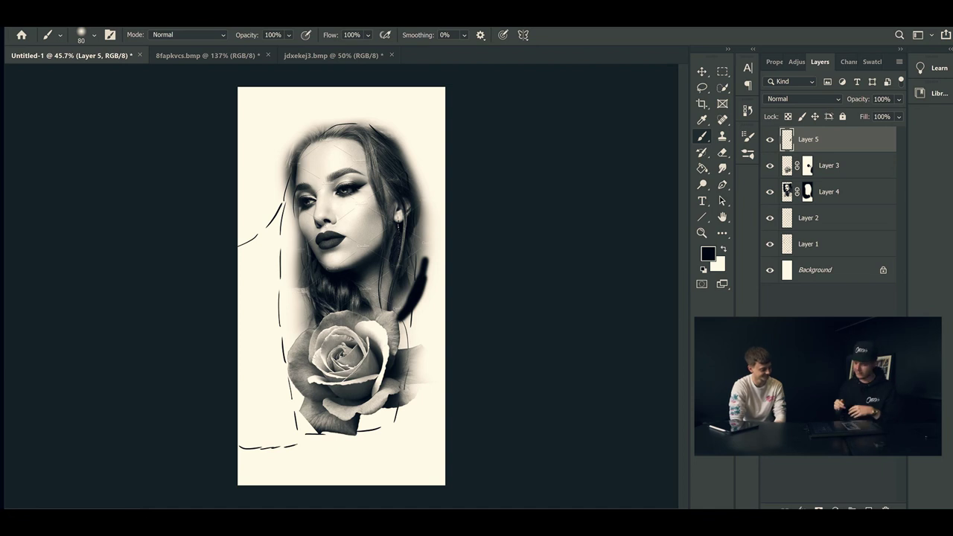
key("ctrl+z")
key("ctrl+z")
key("ctrl+z")
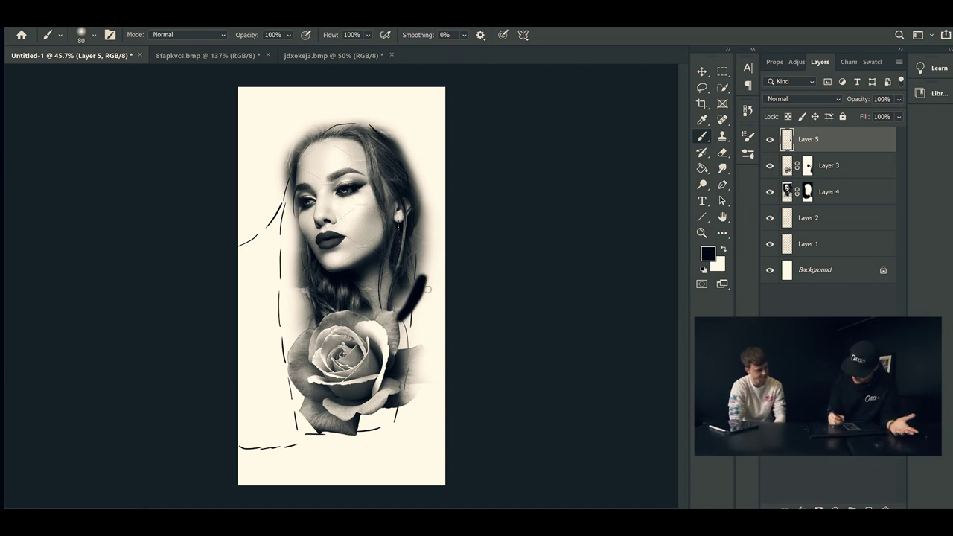
key("ctrl+z")
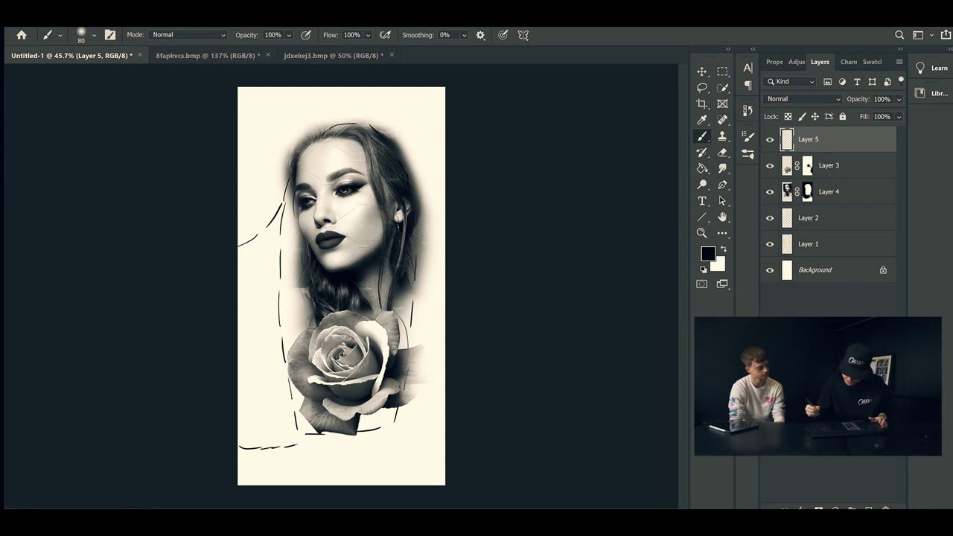
- Fade out the rose's bottom petal on the rose's layer mask with a soft black brush of 400 px
left_click(807, 165)
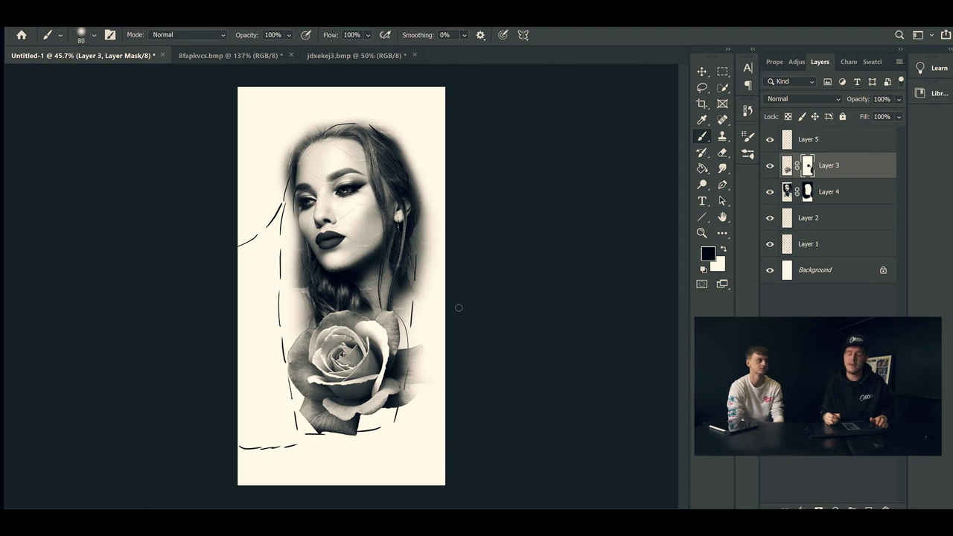
key("bracketright")
key("bracketright")
key("bracketright")
key("bracketright")
key("bracketright")
key("bracketright")
key("bracketright")
key("bracketright")
key("bracketright")
key("bracketright")
key("bracketright")
key("bracketright")
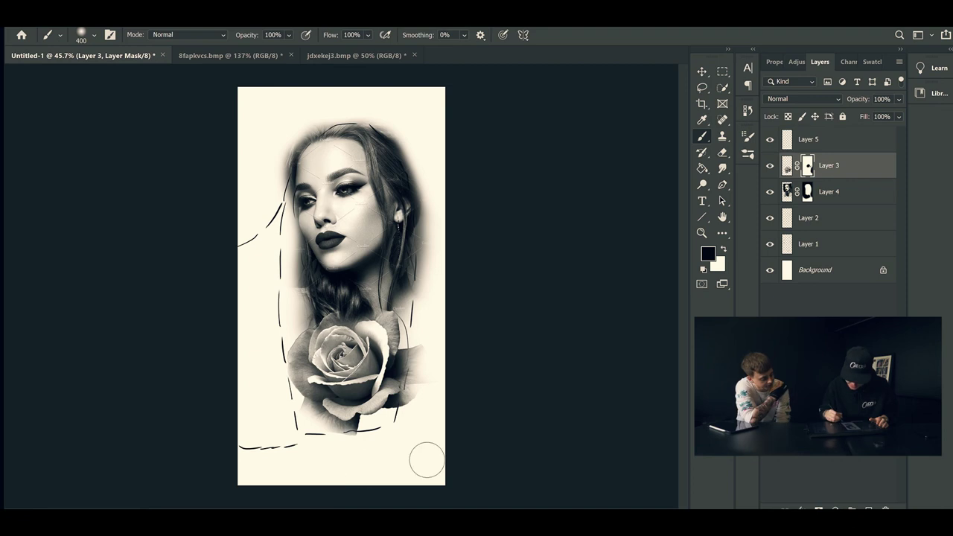
- Shade a soft black background behind the portrait and rose on a new layer beneath them, using an 1100 px brush with pressure-controlled opacity
left_click(847, 221)
left_click(868, 510)
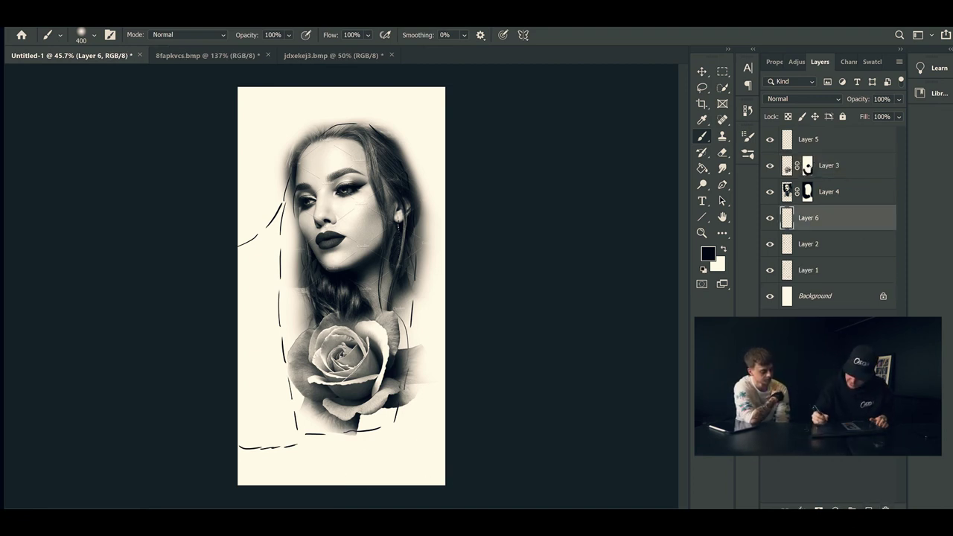
left_click(305, 35)
key("]")
key("]")
key("]")
key("]")
key("]")
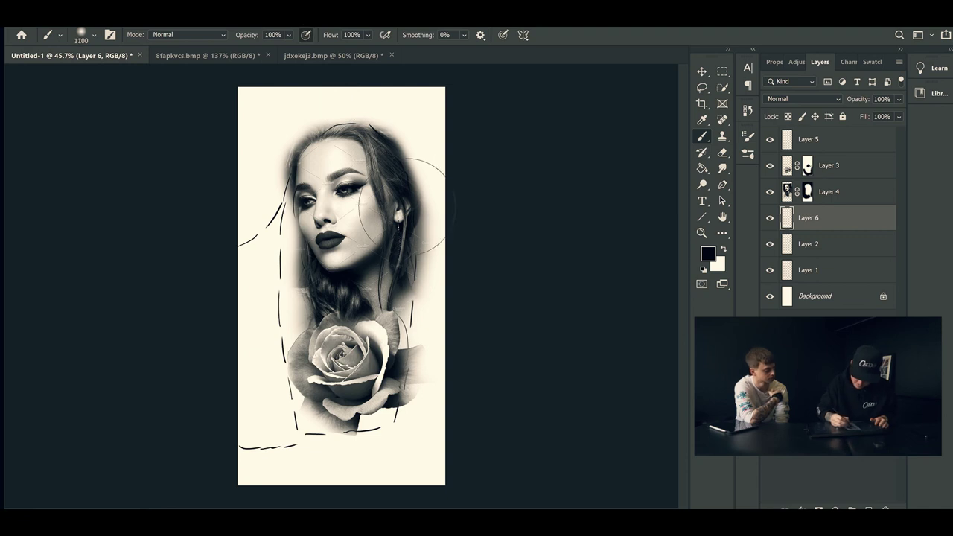
key("bracketright")
key("bracketright")
mouse_move(384, 317)
left_mouse_down()
mouse_move(372, 357)
mouse_move(384, 443)
mouse_move(432, 412)
mouse_move(422, 219)
mouse_move(409, 201)
mouse_move(439, 301)
mouse_move(398, 458)
mouse_move(374, 441)
mouse_move(402, 423)
left_mouse_up()
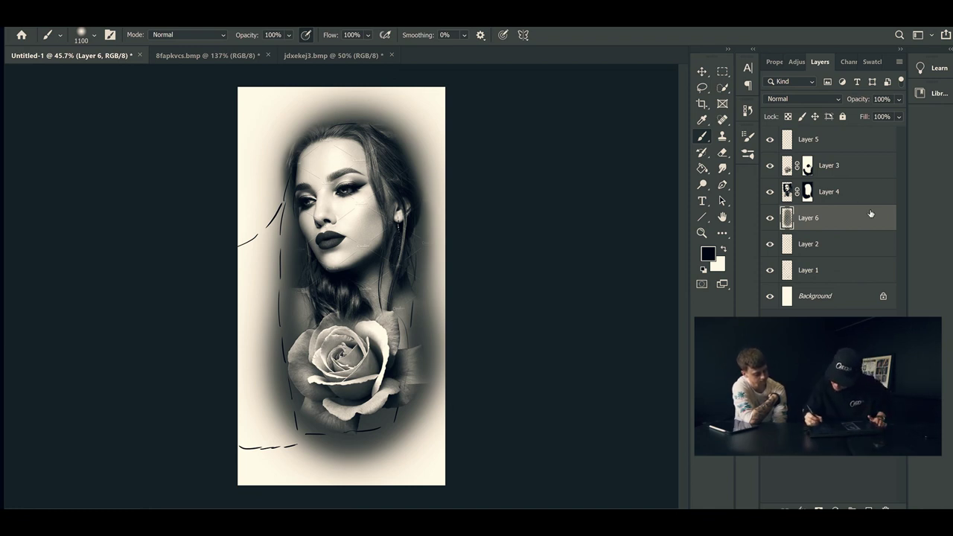
- Select the empty top layer and set the brush to a hard edge, white colour and 25 px size
left_click(840, 146)
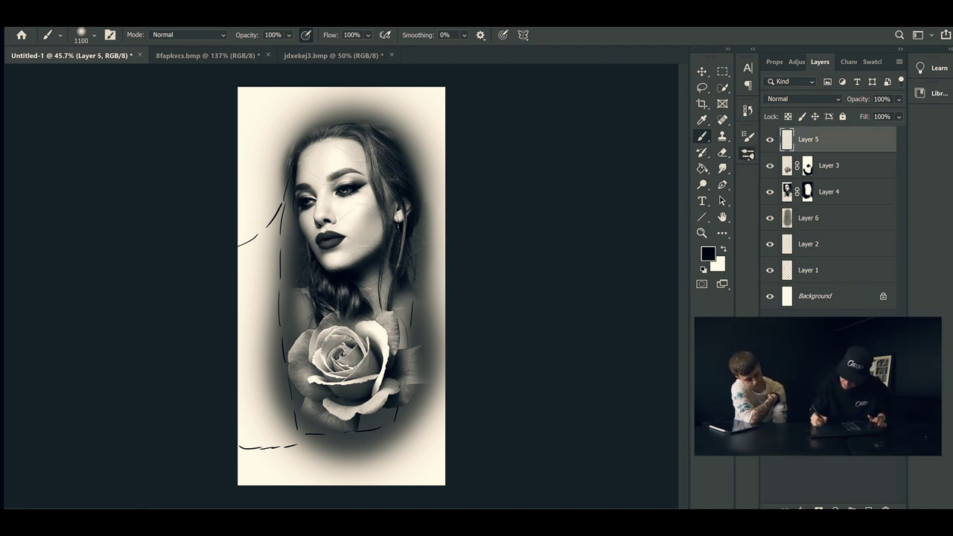
key("shift+]")
key("shift+]")
key("shift+]")
key("shift+]")
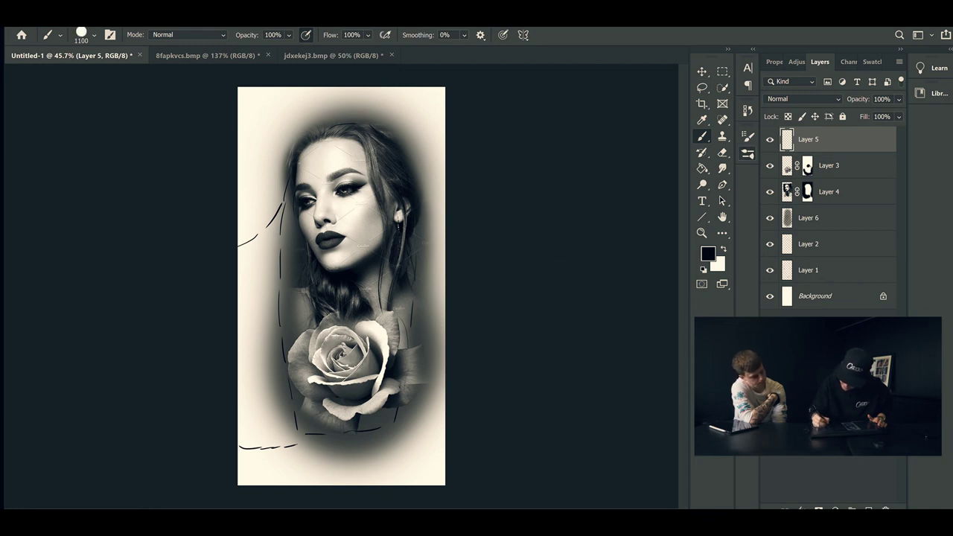
key("x")
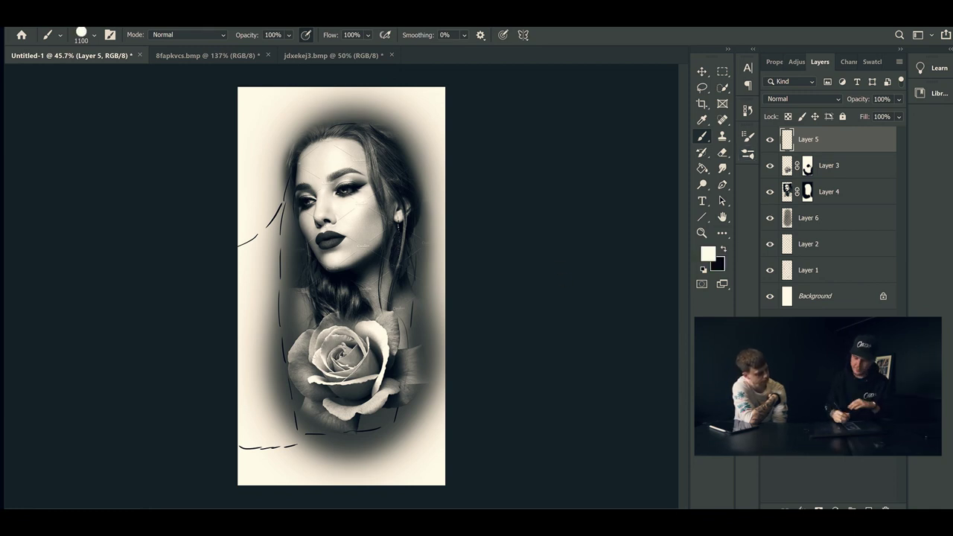
key("bracketleft")
key("bracketleft")
key("bracketleft")
key("bracketleft")
key("bracketleft")
key("bracketleft")
key("bracketleft")
key("bracketleft")
key("bracketleft")
key("bracketleft")
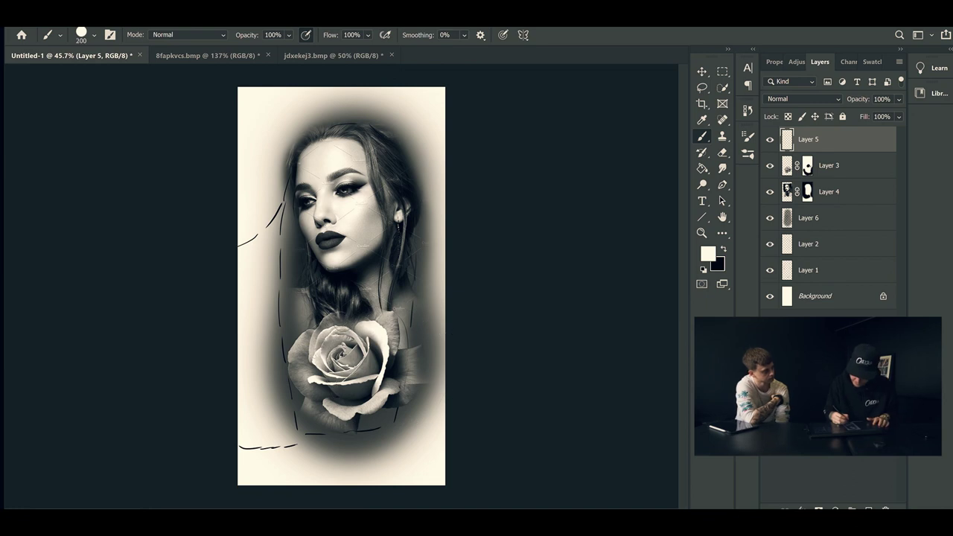
key("bracketleft")
key("bracketleft")
key("bracketleft")
key("bracketleft")
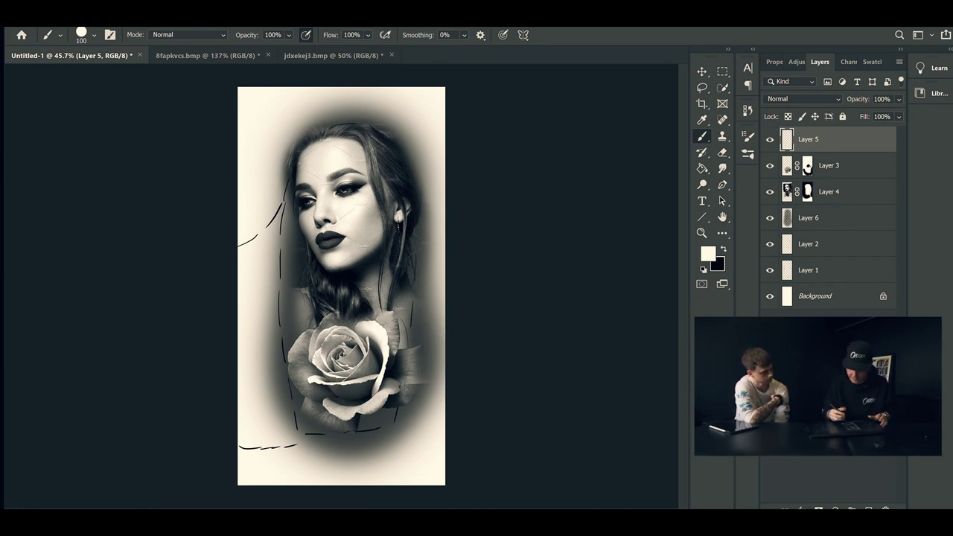
key("bracketleft")
key("bracketleft")
key("bracketleft")
key("bracketleft")
key("bracketleft")
key("bracketleft")
key("bracketleft")
key("bracketleft")
key("bracketleft")
key("bracketleft")
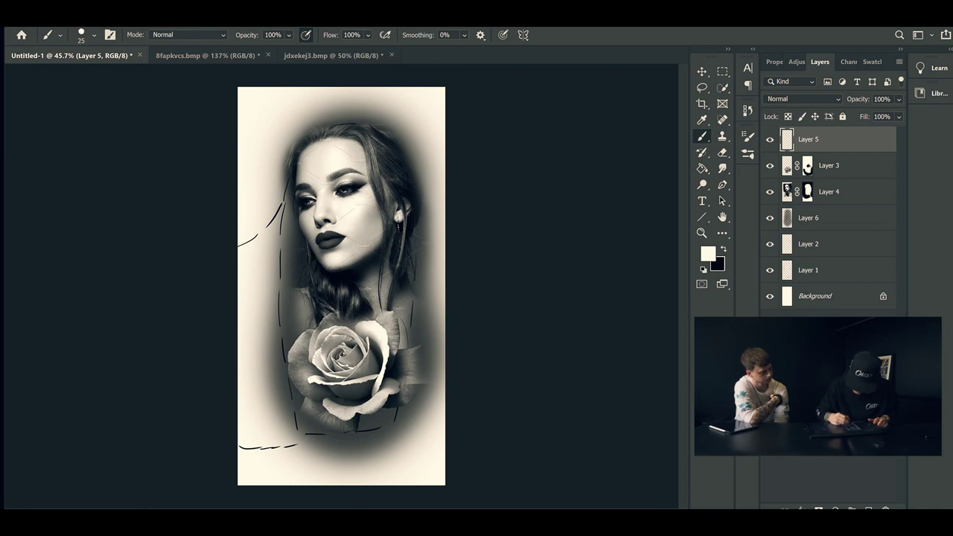
- Paint flowing white wisps from the rose's left petals across the neck to the right-hand hair, and beside the portrait's chin
left_click_drag(290, 363, 327, 303)
left_click_drag(296, 338, 412, 246)
mouse_move(357, 286)
left_mouse_down()
mouse_move(406, 256)
mouse_move(425, 226)
left_mouse_up()
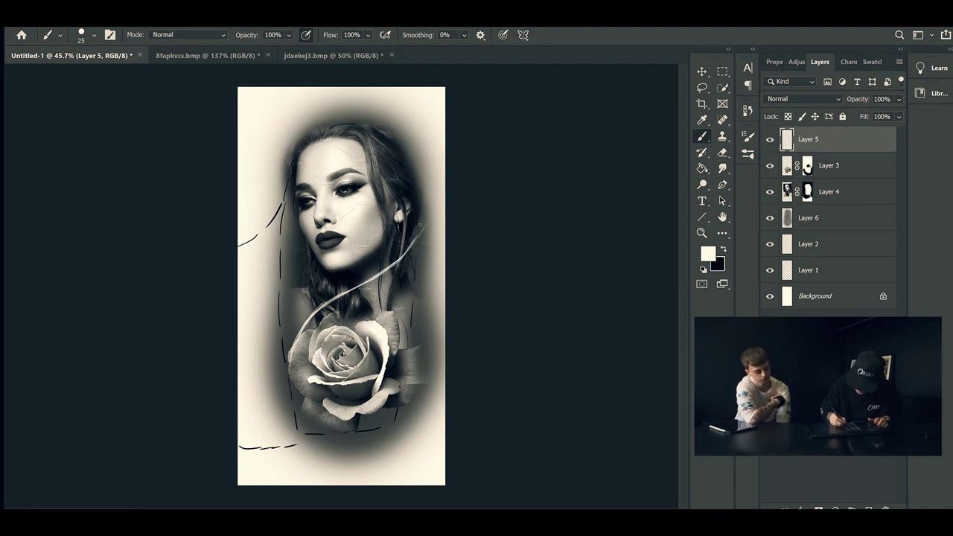
left_click_drag(391, 265, 425, 219)
left_click_drag(389, 268, 425, 225)
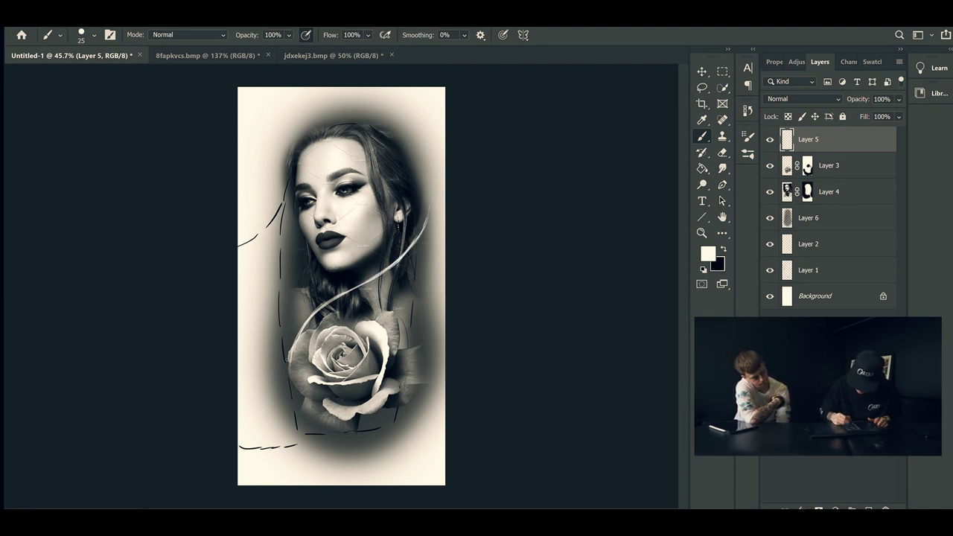
mouse_move(288, 366)
left_mouse_down()
mouse_move(313, 300)
mouse_move(337, 285)
mouse_move(344, 301)
mouse_move(368, 289)
mouse_move(415, 240)
left_mouse_up()
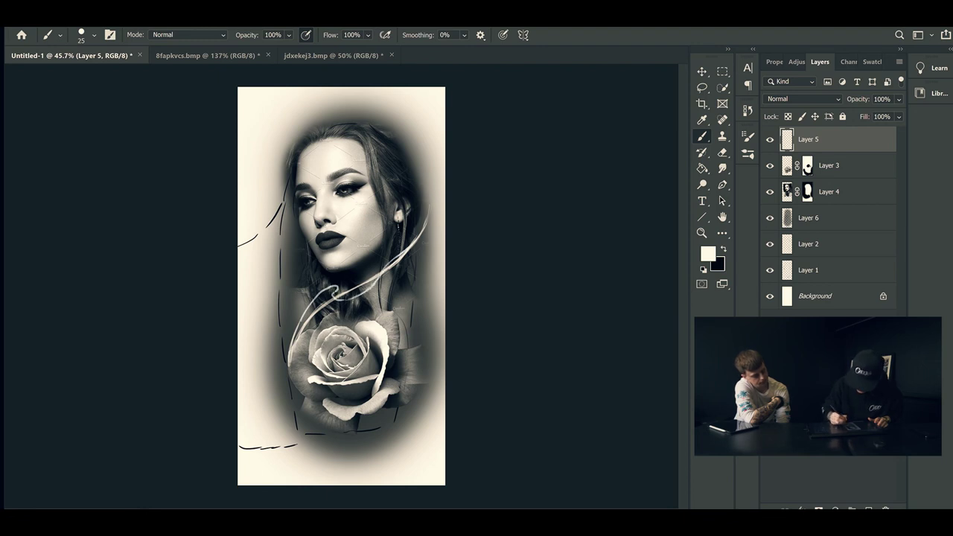
mouse_move(289, 363)
left_mouse_down()
mouse_move(306, 315)
mouse_move(325, 297)
mouse_move(340, 298)
mouse_move(419, 243)
left_mouse_up()
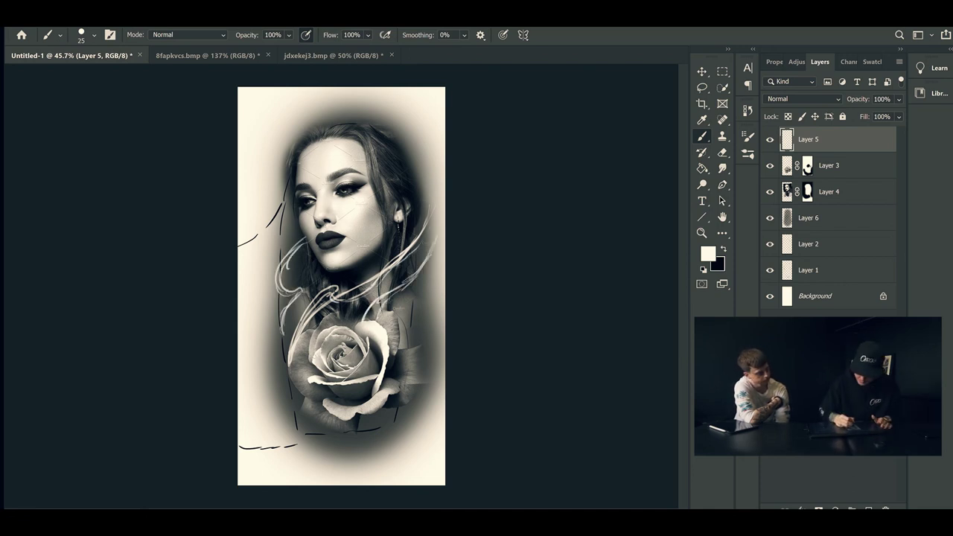
- Paint curved white wisps around the portrait's forehead, above the crown and along the hair on the right of the head
mouse_move(299, 211)
left_mouse_down()
mouse_move(282, 202)
mouse_move(313, 132)
mouse_move(348, 109)
left_mouse_up()
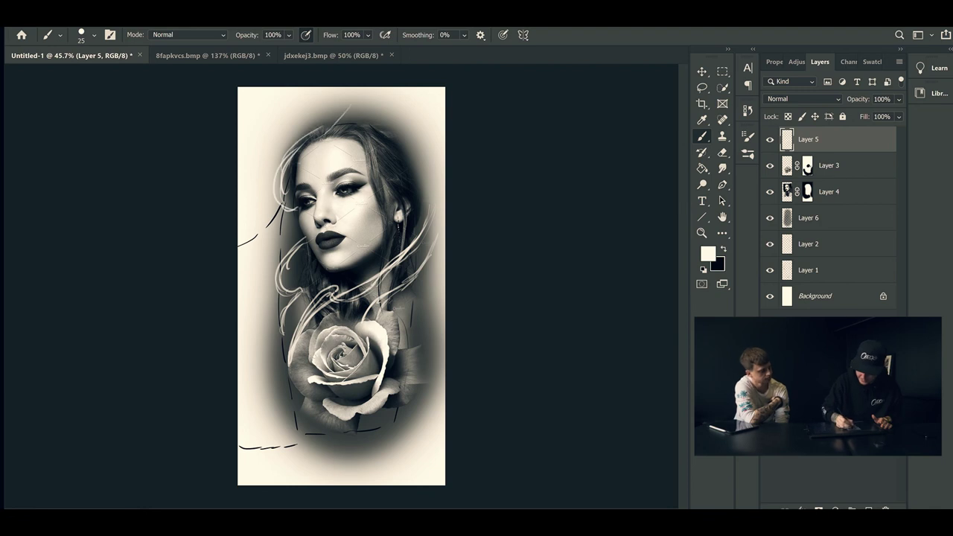
left_click_drag(296, 145, 354, 102)
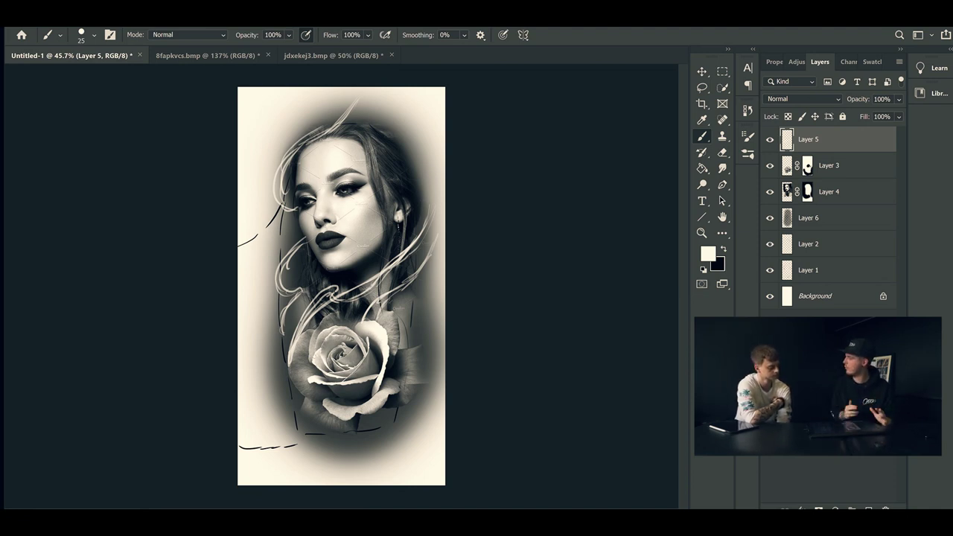
mouse_move(388, 177)
left_mouse_down()
mouse_move(408, 133)
mouse_move(408, 144)
left_mouse_up()
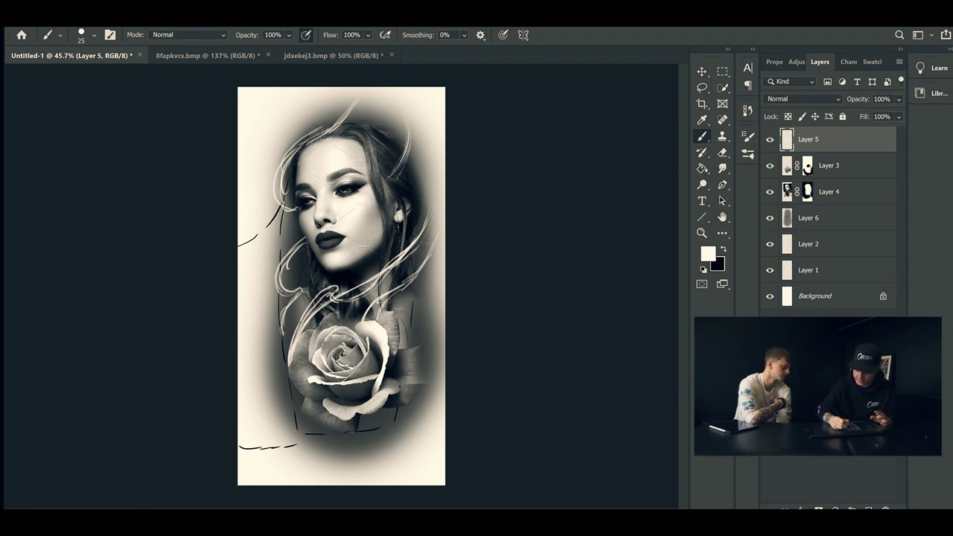
mouse_move(395, 177)
left_mouse_down()
mouse_move(408, 129)
mouse_move(407, 141)
left_mouse_up()
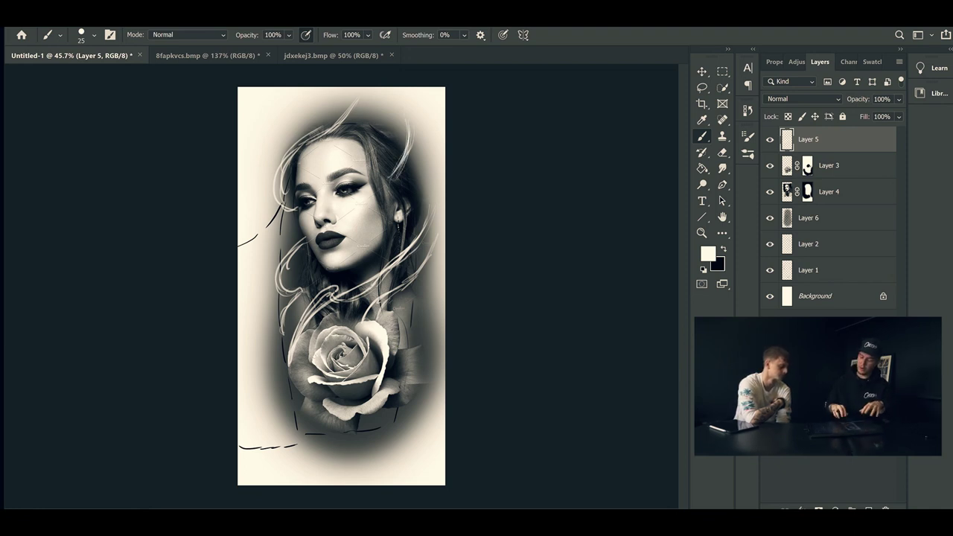